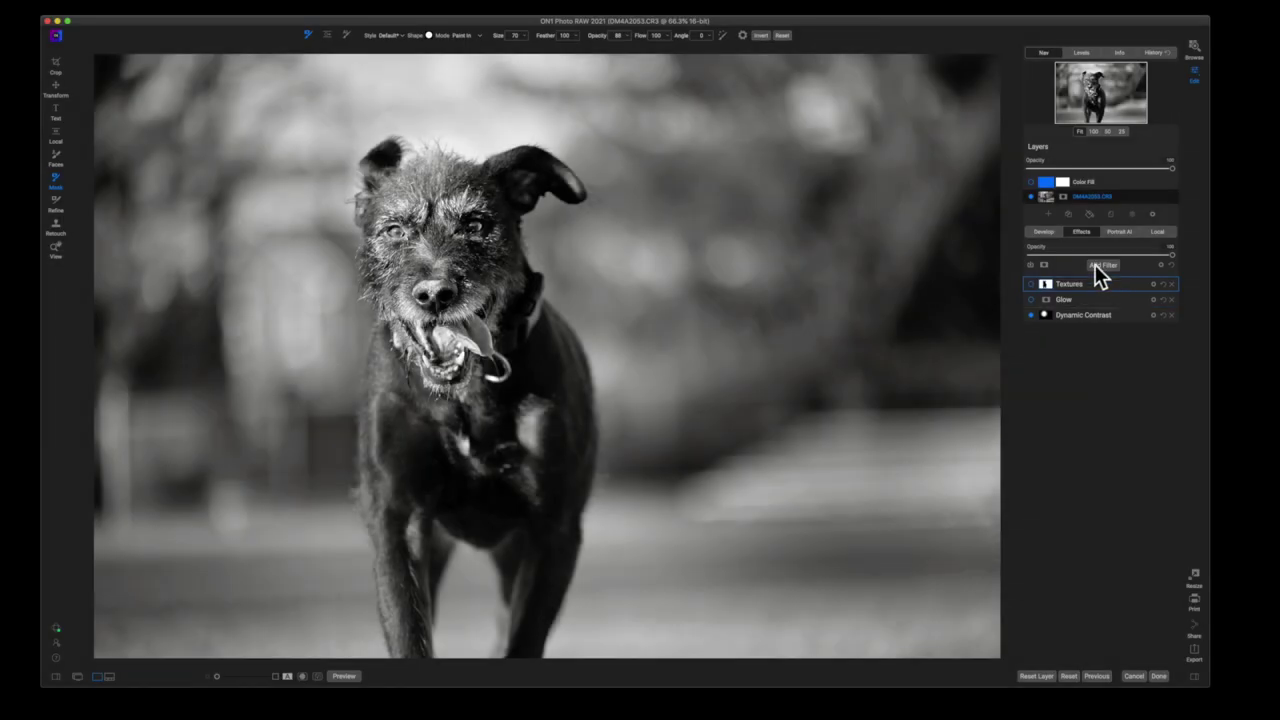
Step: Add a Textures filter, which overlays the Walls 'Cool Concrete' texture in Subtle mode
click(1099, 265)
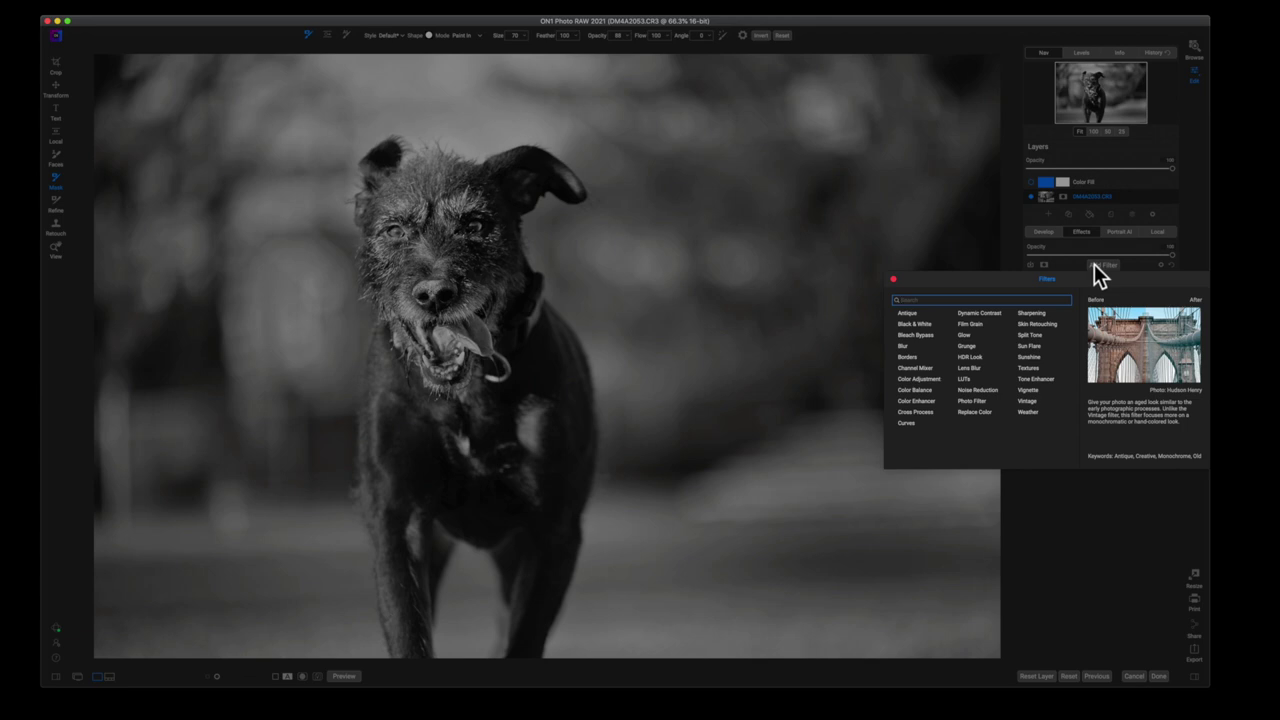
click(1028, 368)
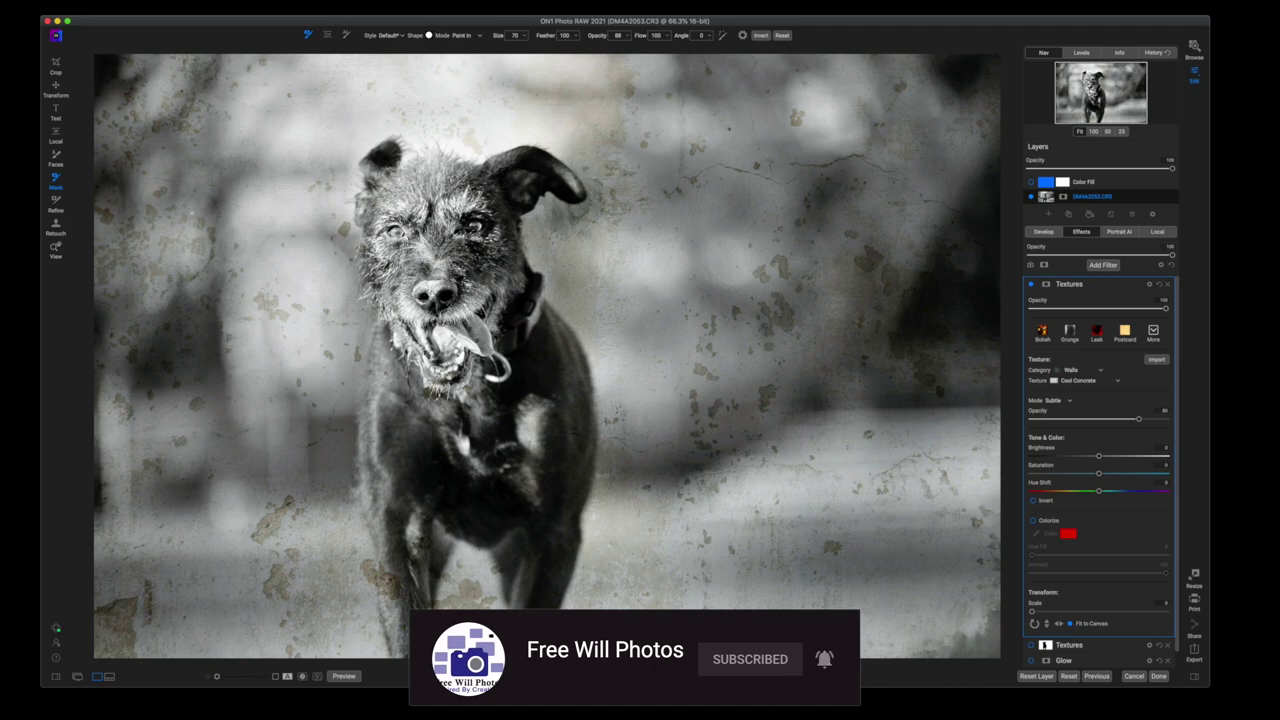
Step: Switch to the Mask AI tool with brush size 300 in Keep mode
click(345, 35)
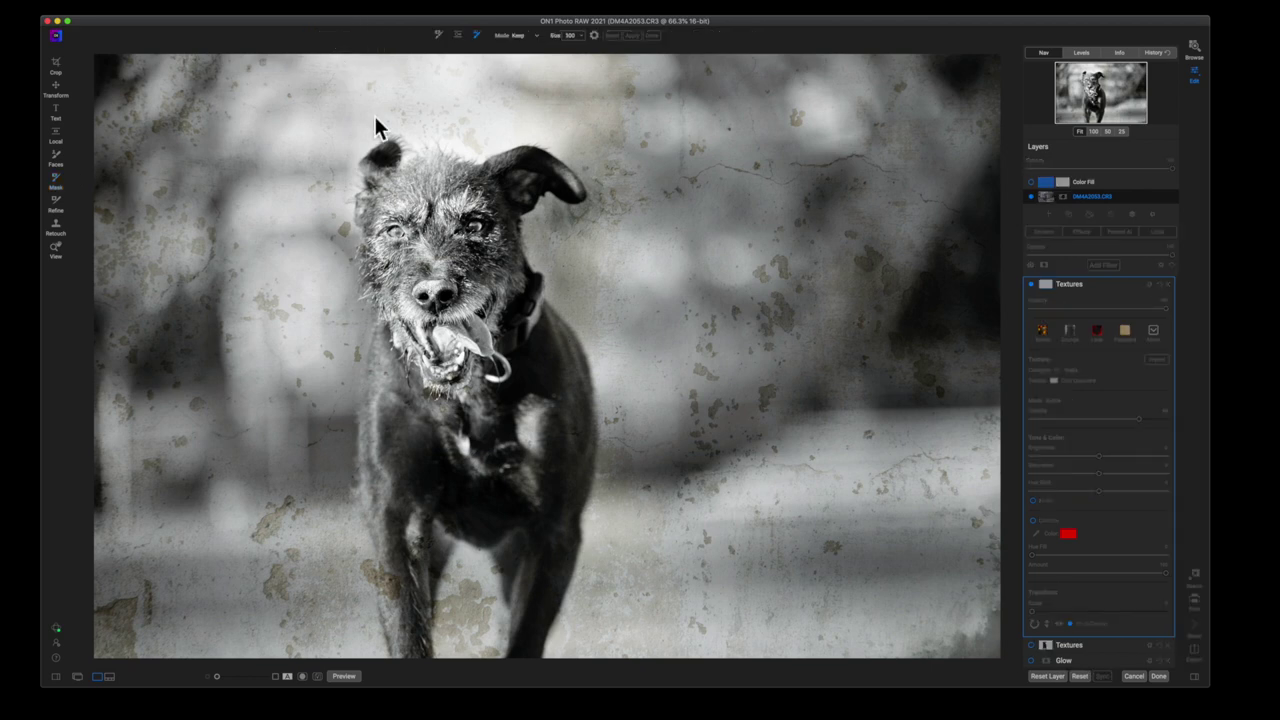
key(bracketleft)
key(bracketleft)
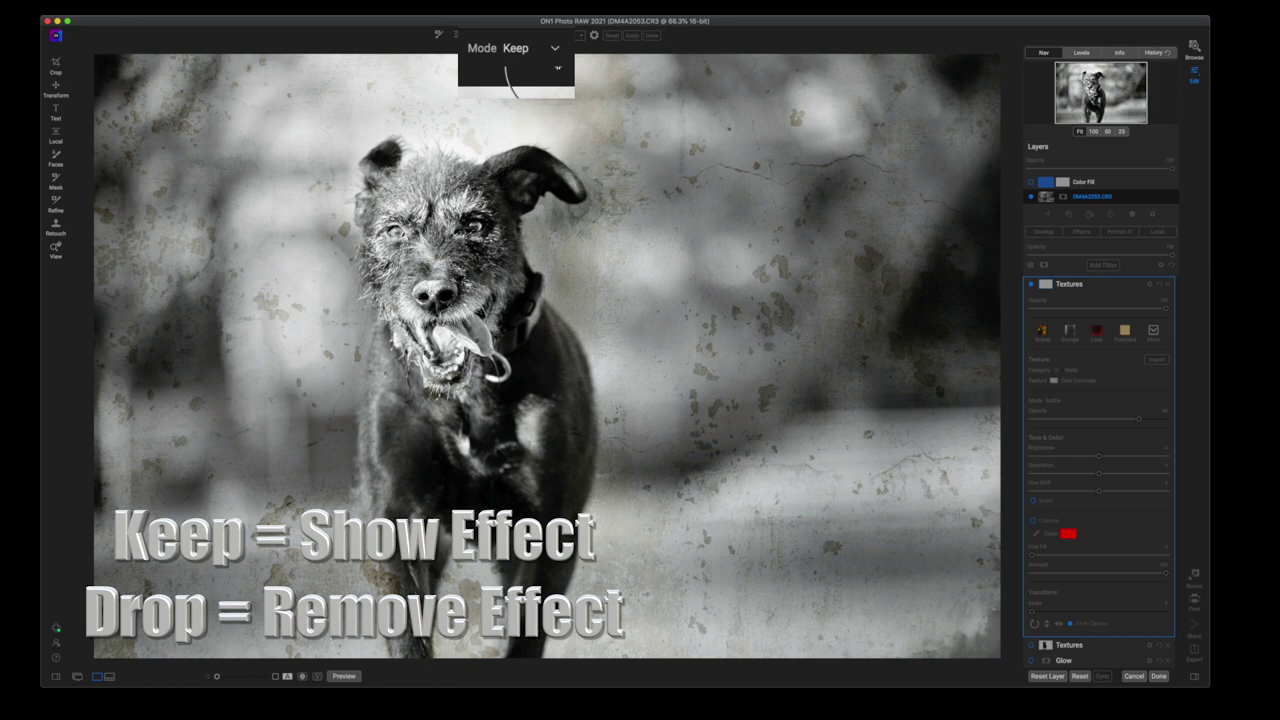
click(554, 48)
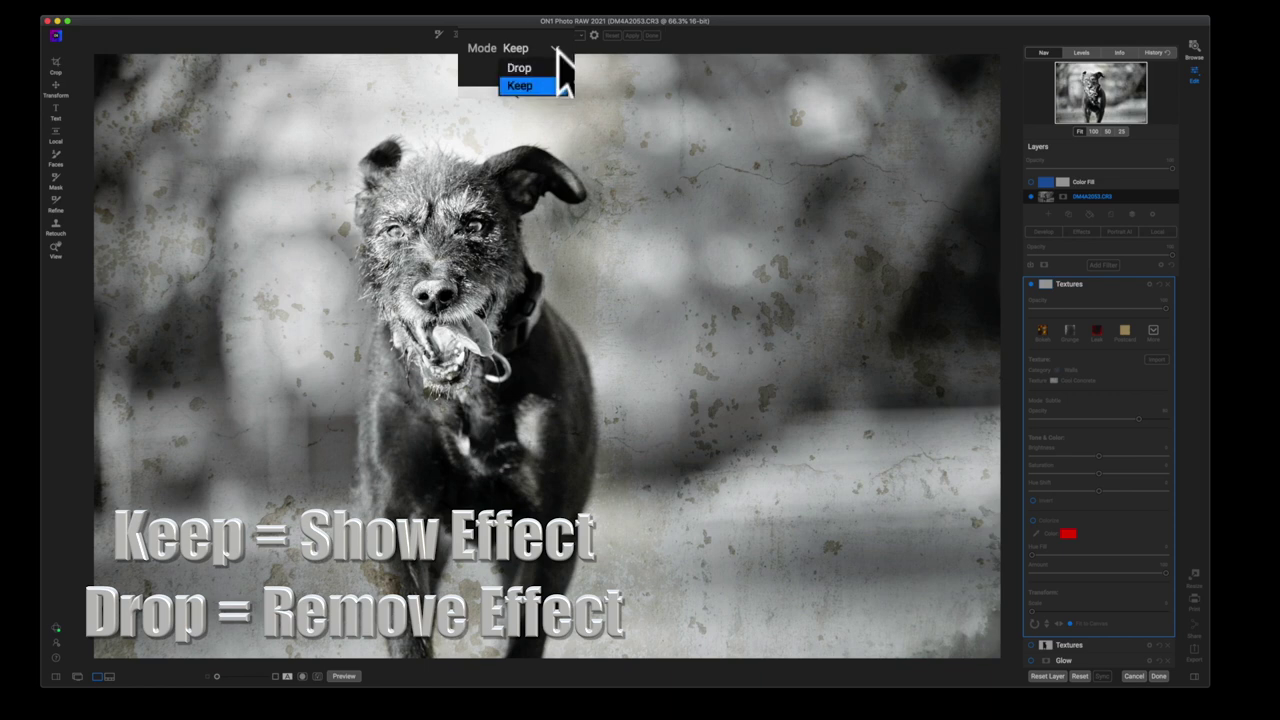
click(560, 86)
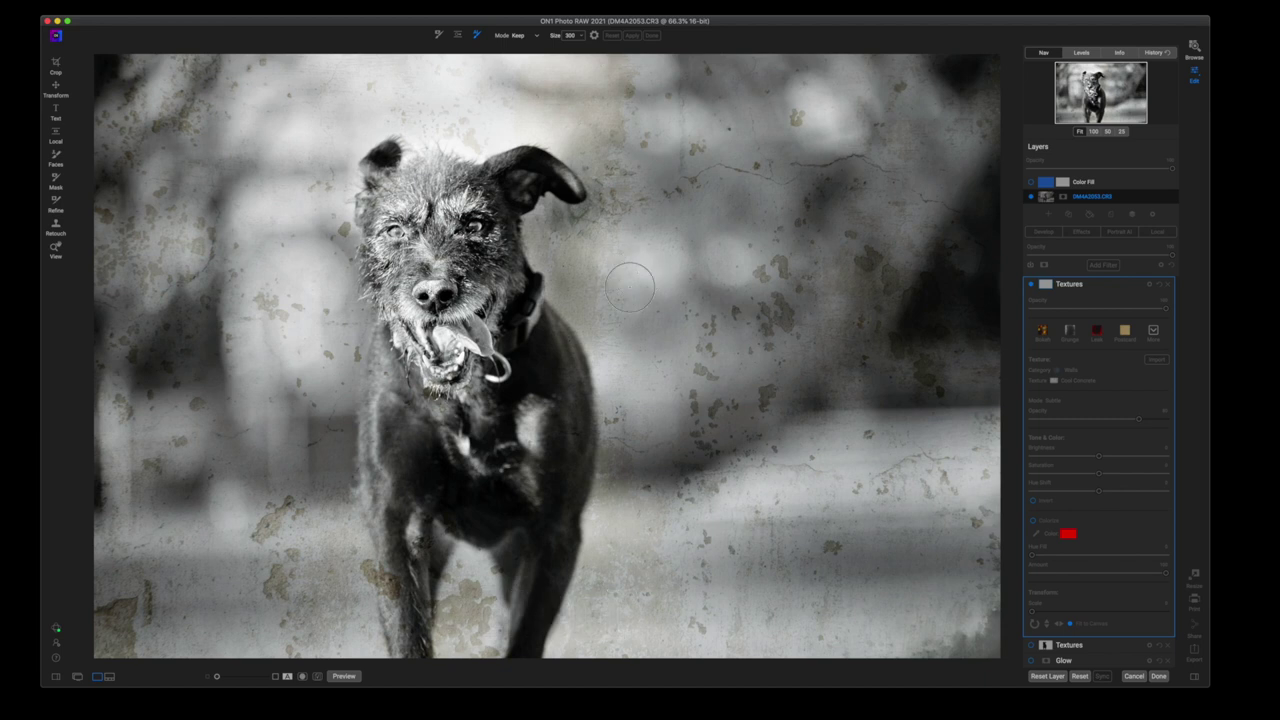
Step: Paint green Keep strokes along the borders and through the background left and right of the dog
mouse_move(574, 252)
mouse_down()
mouse_move(616, 314)
mouse_move(636, 439)
mouse_move(636, 529)
mouse_move(593, 637)
mouse_move(1016, 642)
mouse_move(959, 513)
mouse_move(952, 127)
mouse_move(927, 106)
mouse_move(652, 84)
mouse_move(102, 78)
mouse_move(90, 529)
mouse_move(106, 636)
mouse_move(276, 661)
mouse_move(374, 645)
mouse_up()
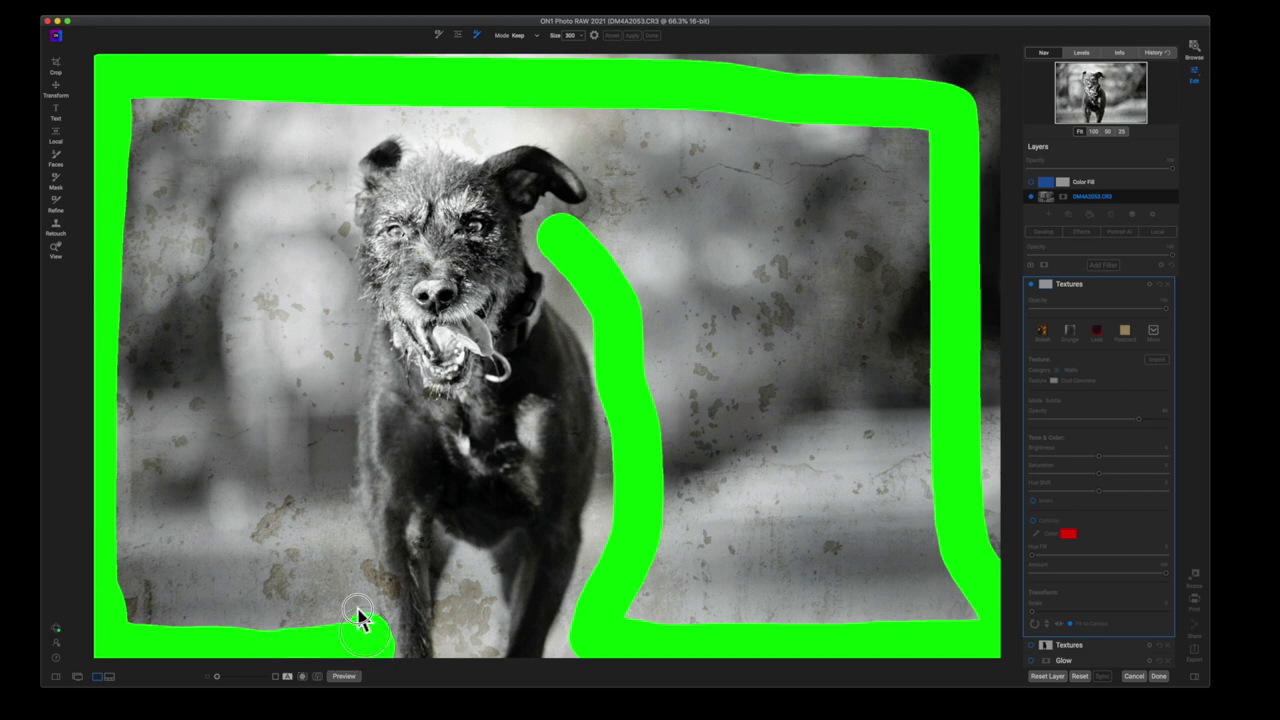
drag(323, 503, 321, 398)
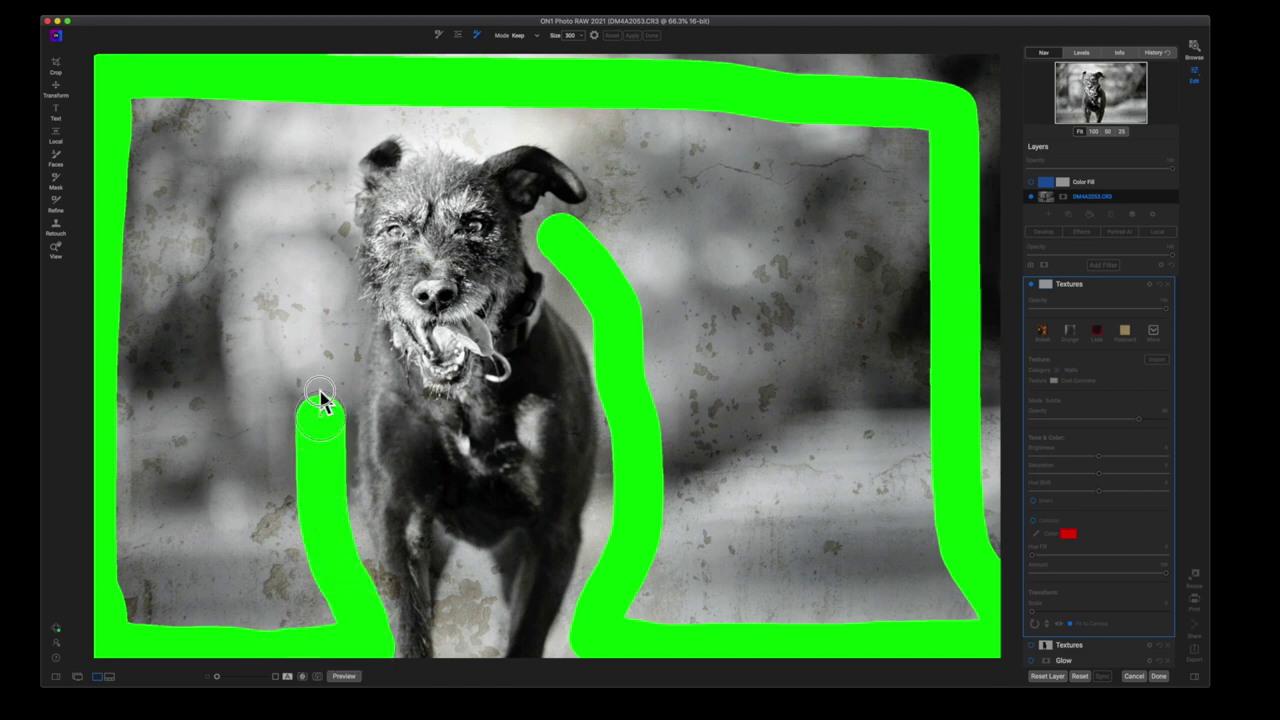
drag(317, 290, 312, 220)
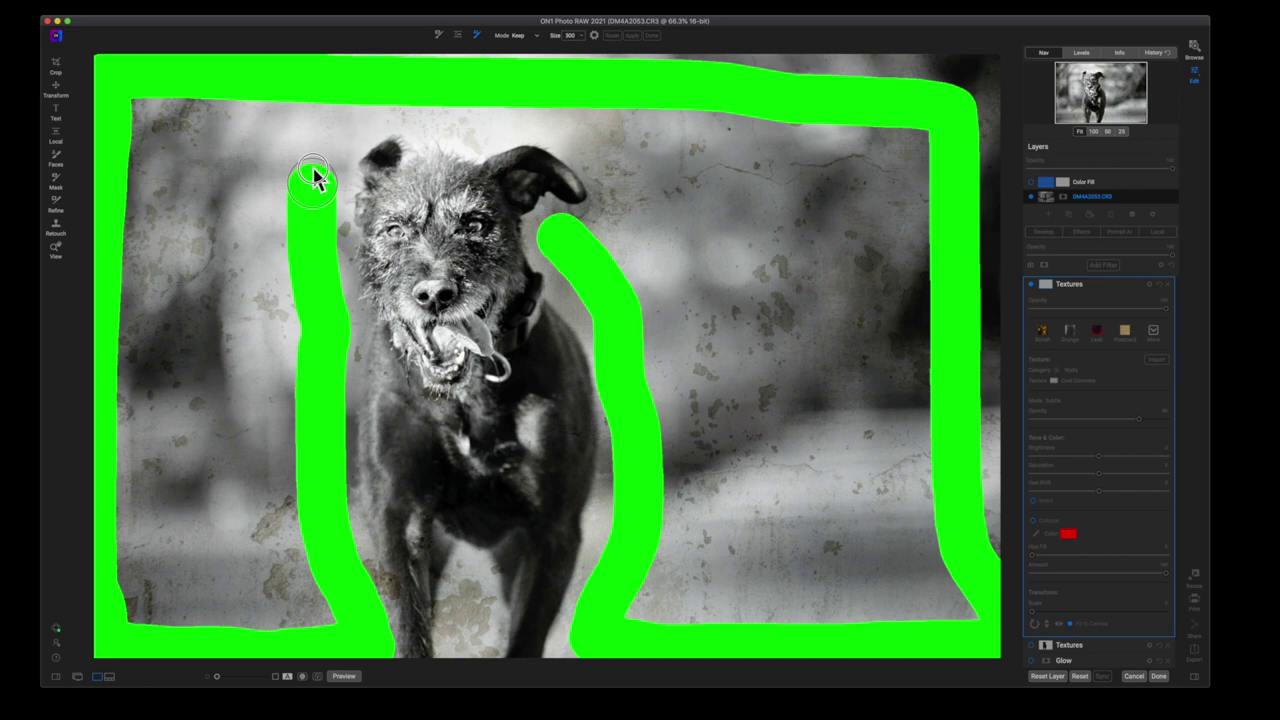
mouse_move(313, 175)
mouse_down()
mouse_move(334, 111)
mouse_move(271, 109)
mouse_move(195, 135)
mouse_up()
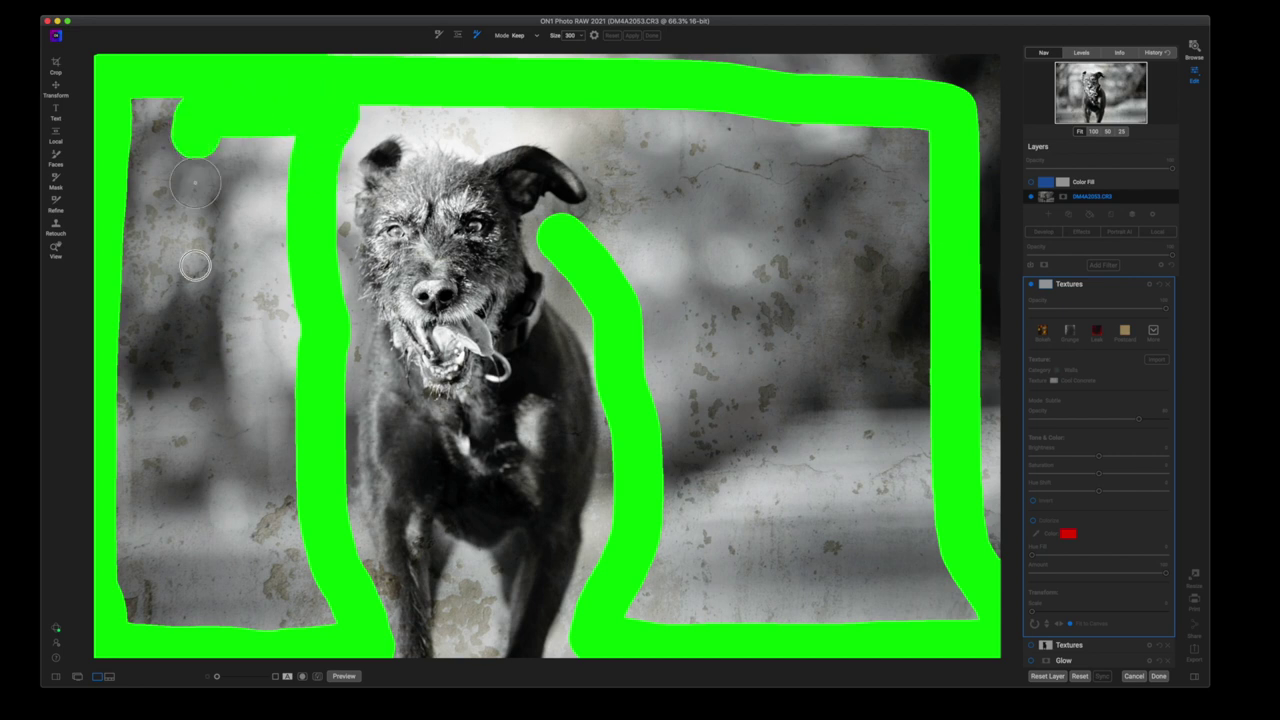
drag(195, 265, 196, 715)
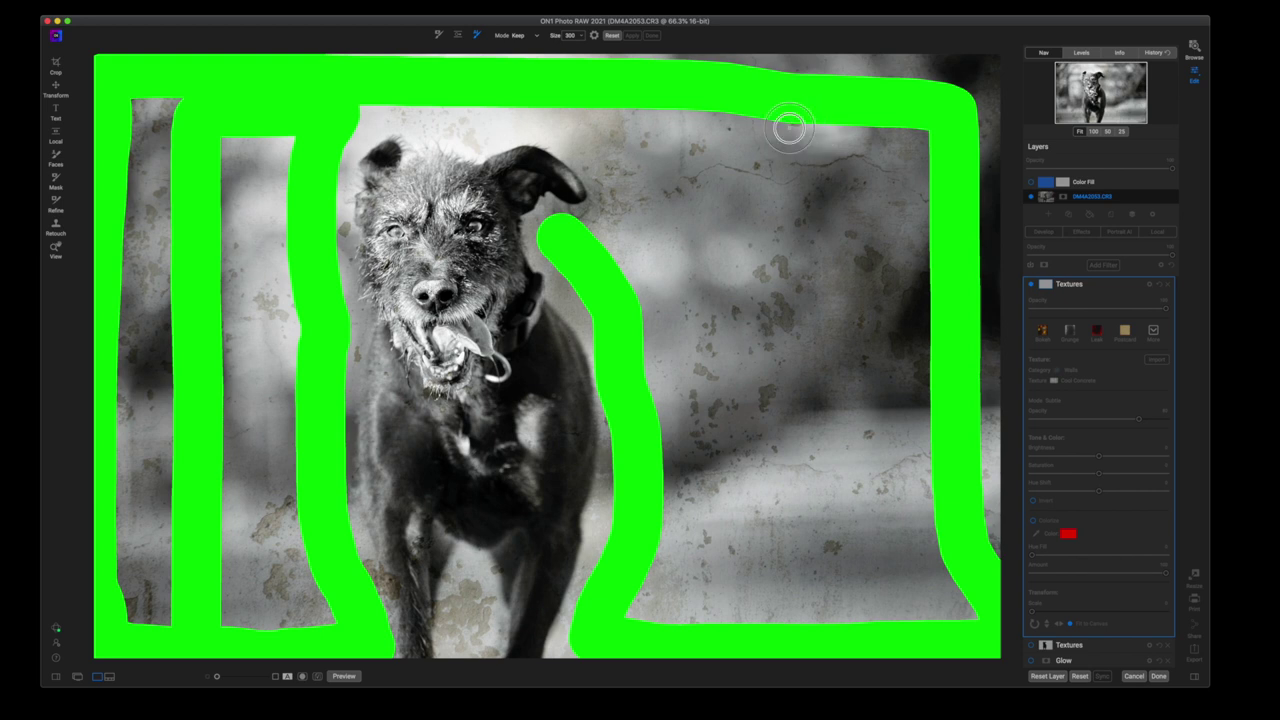
drag(788, 127, 785, 613)
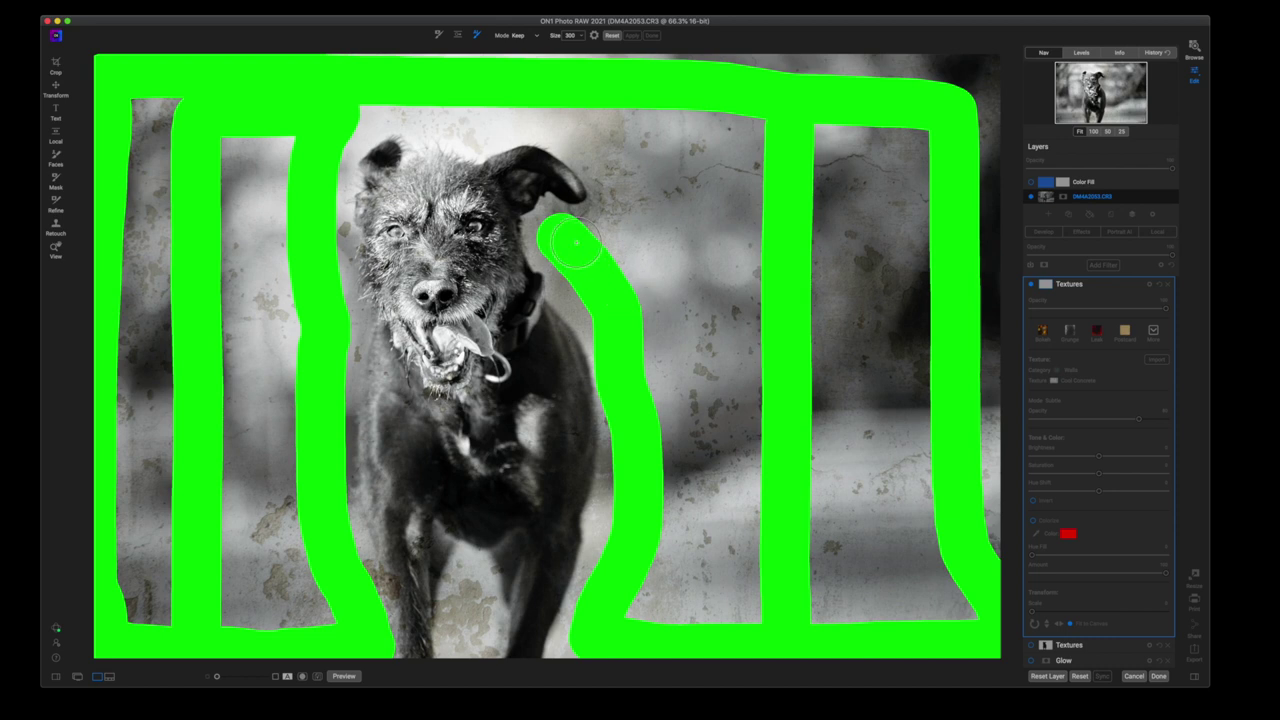
mouse_move(624, 197)
mouse_down()
mouse_move(602, 133)
mouse_move(542, 106)
mouse_move(473, 123)
mouse_move(382, 102)
mouse_move(310, 131)
mouse_up()
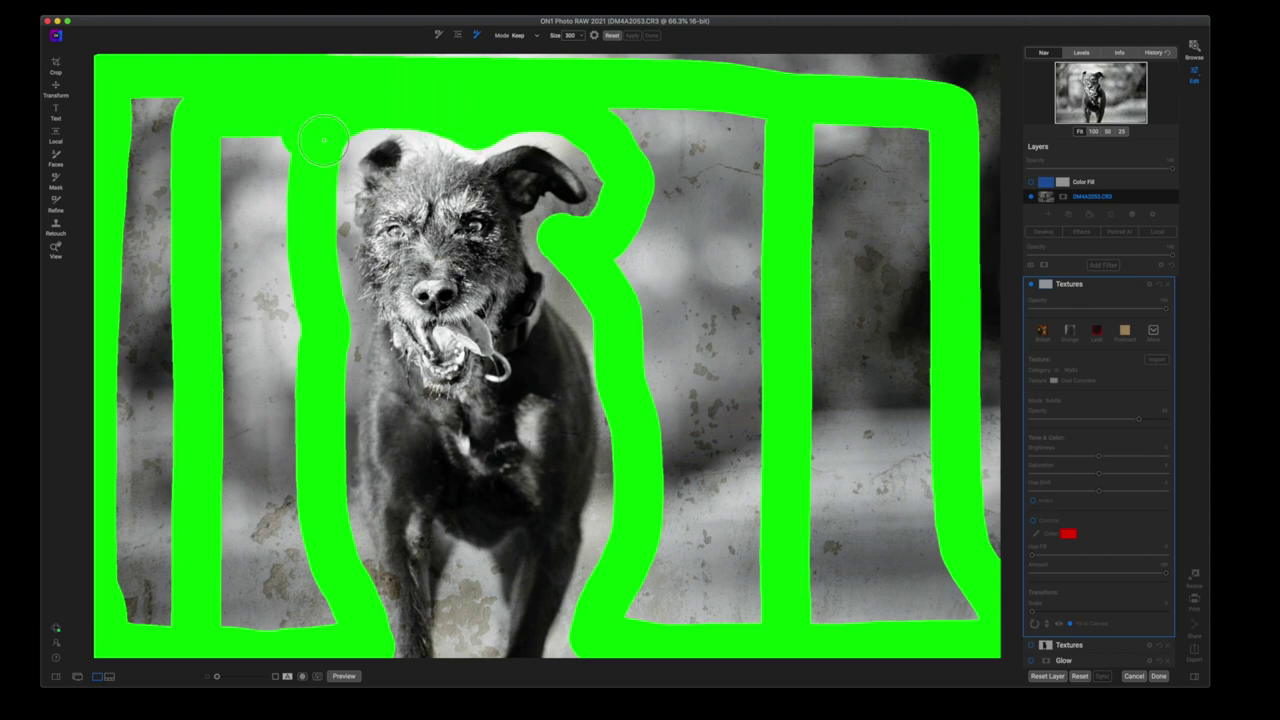
Step: Switch the brush to Drop mode and paint red strokes over the dog's head and body
key(shift+x)
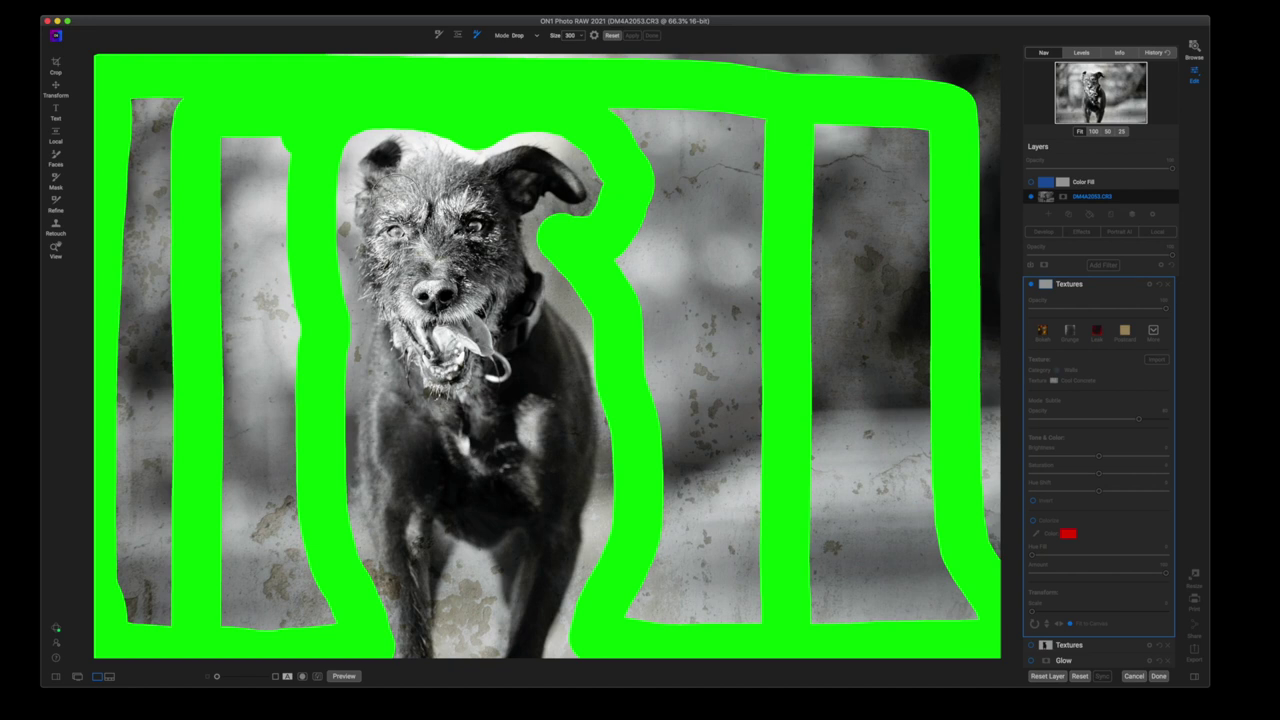
mouse_move(396, 197)
mouse_down()
mouse_move(473, 195)
mouse_move(523, 177)
mouse_move(473, 210)
mouse_move(493, 222)
mouse_move(484, 256)
mouse_move(436, 231)
mouse_move(388, 241)
mouse_move(429, 281)
mouse_move(447, 260)
mouse_move(467, 297)
mouse_move(486, 288)
mouse_move(513, 317)
mouse_move(501, 268)
mouse_move(547, 360)
mouse_move(559, 457)
mouse_move(539, 578)
mouse_move(524, 548)
mouse_move(518, 413)
mouse_move(491, 503)
mouse_move(460, 503)
mouse_move(400, 466)
mouse_move(397, 530)
mouse_move(401, 440)
mouse_move(483, 440)
mouse_move(480, 400)
mouse_move(437, 420)
mouse_move(416, 393)
mouse_move(391, 274)
mouse_move(398, 358)
mouse_move(383, 391)
mouse_move(403, 532)
mouse_up()
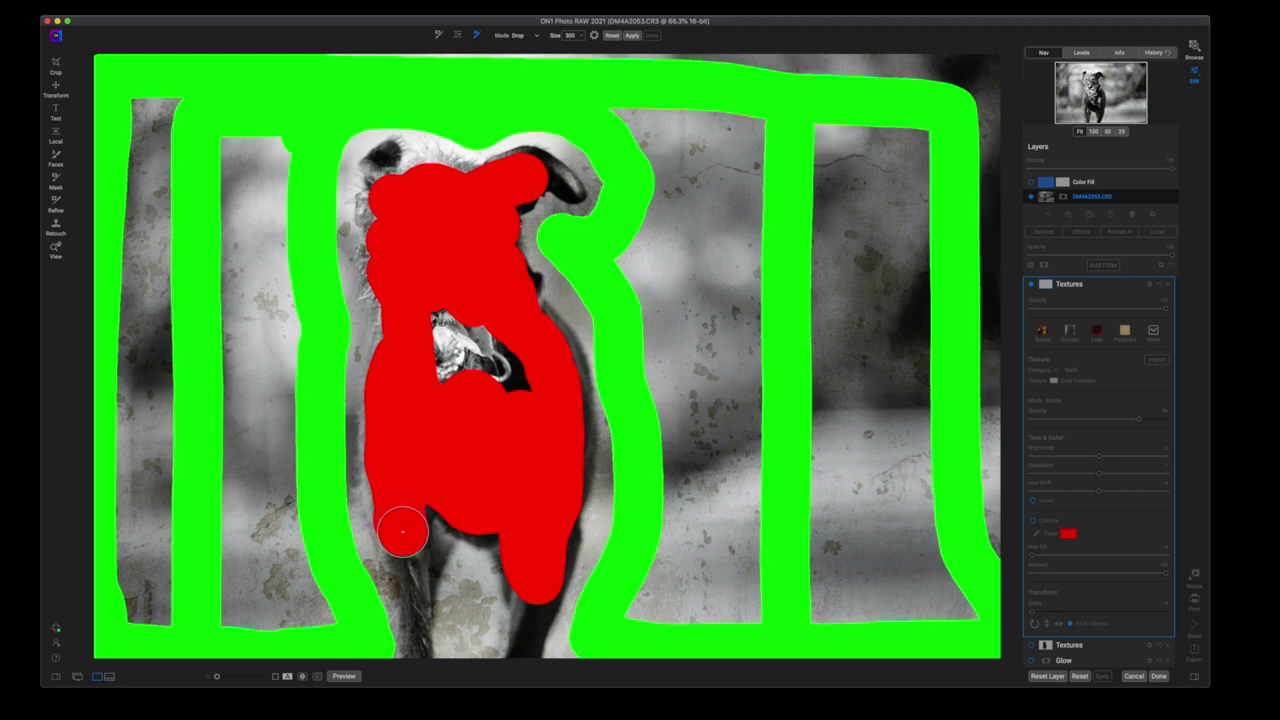
Step: Shrink the brush to 175 and extend Drop strokes down the legs and over head and ears
key(bracketleft)
key(bracketleft)
key(bracketleft)
key(bracketleft)
key(bracketleft)
key(bracketleft)
key(bracketleft)
key(bracketleft)
mouse_move(396, 549)
mouse_down()
mouse_move(397, 566)
mouse_move(412, 556)
mouse_move(406, 651)
mouse_move(406, 574)
mouse_move(417, 652)
mouse_up()
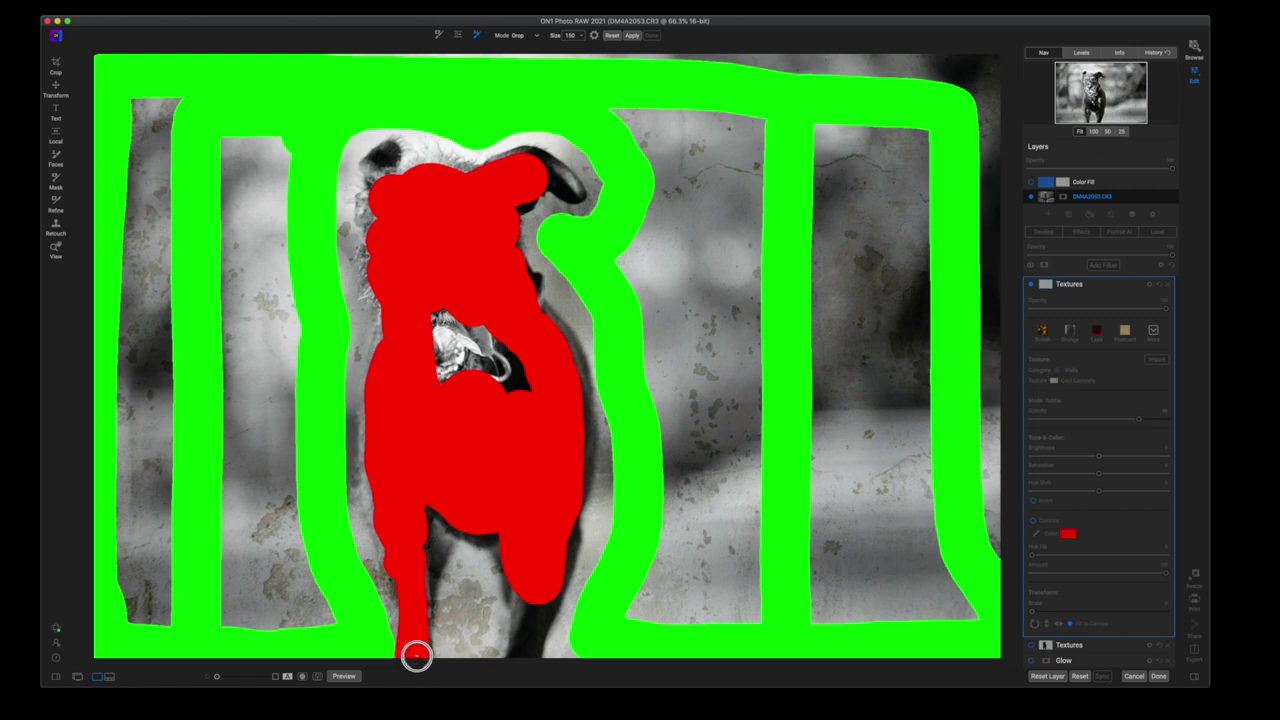
drag(549, 599, 520, 653)
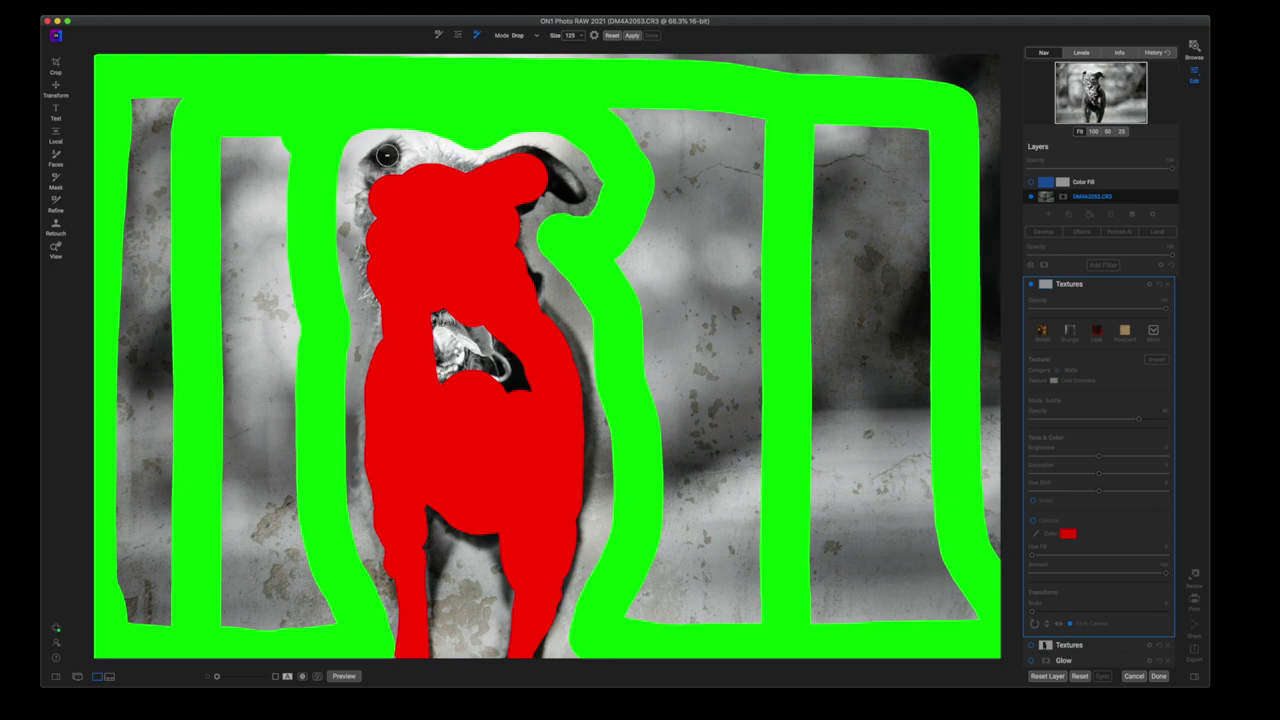
drag(385, 155, 385, 175)
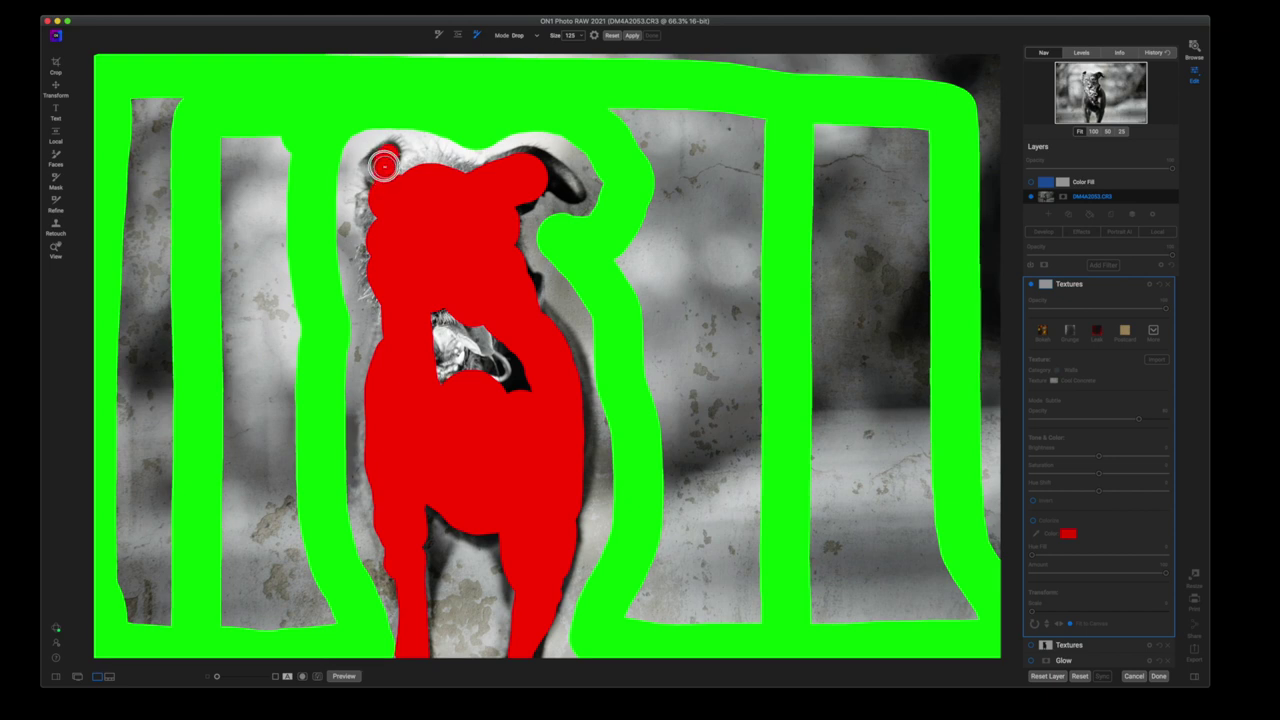
mouse_move(384, 166)
mouse_down()
mouse_move(389, 152)
mouse_move(373, 166)
mouse_move(367, 216)
mouse_move(374, 183)
mouse_move(390, 199)
mouse_up()
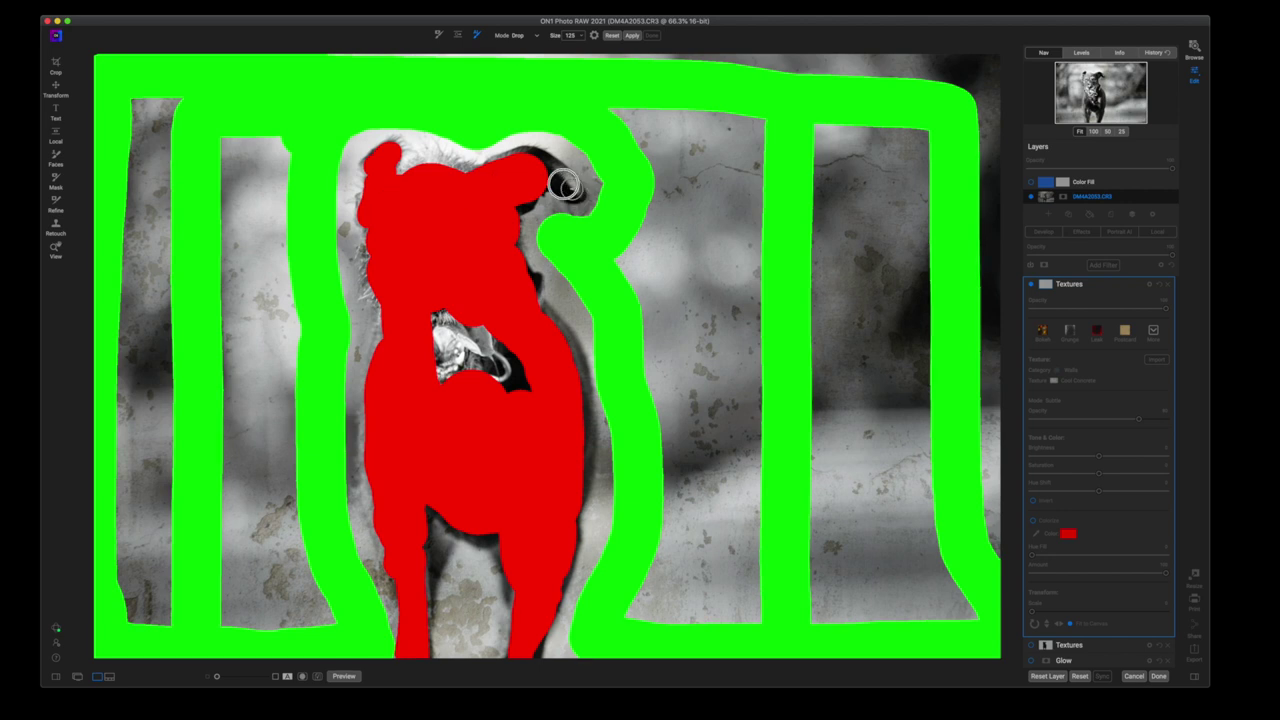
mouse_move(564, 185)
mouse_down()
mouse_move(540, 163)
mouse_move(503, 163)
mouse_move(540, 163)
mouse_move(575, 195)
mouse_up()
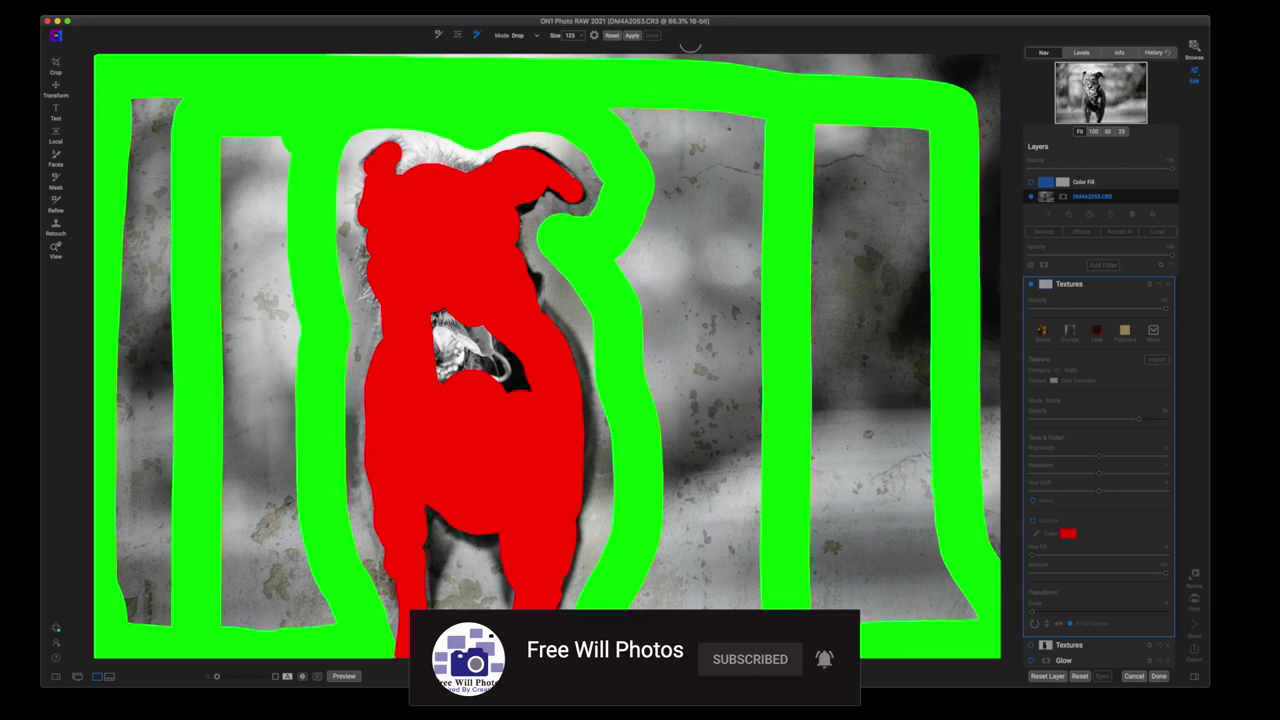
Step: Apply the Mask AI strokes to compute the mask, greening the background and excluding the dog
click(633, 36)
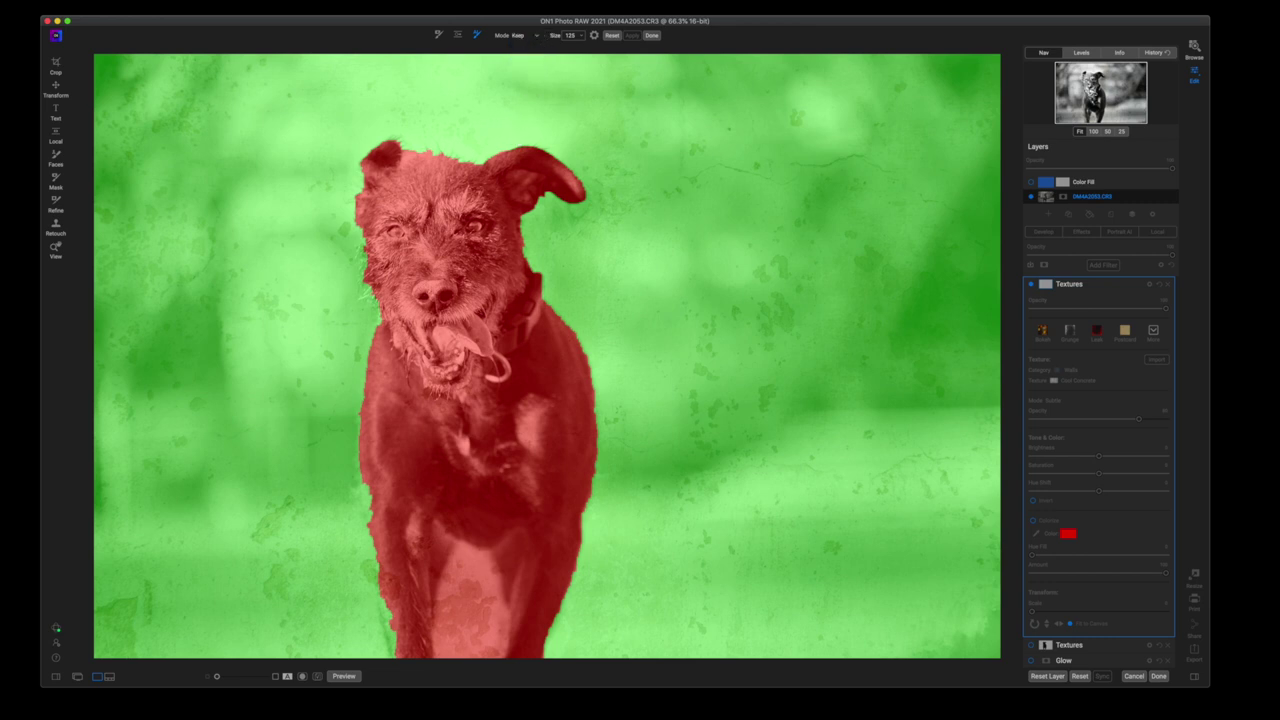
Step: Enlarge the brush and paint a Keep stroke between the dog's front legs
key(bracketright)
key(bracketright)
key(bracketright)
mouse_move(470, 570)
mouse_down()
mouse_move(462, 645)
mouse_move(465, 598)
mouse_move(481, 600)
mouse_move(457, 651)
mouse_up()
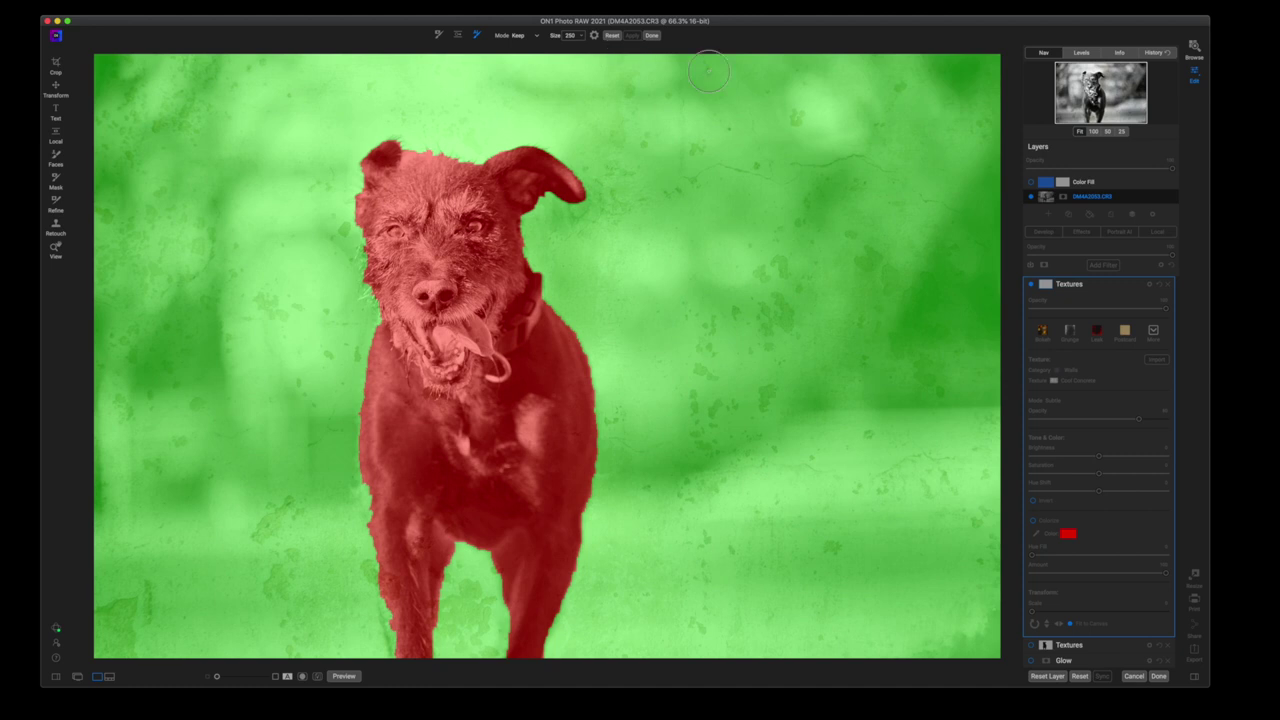
Step: Change the texture to Monochrome 06 from the Monochrome category
click(652, 35)
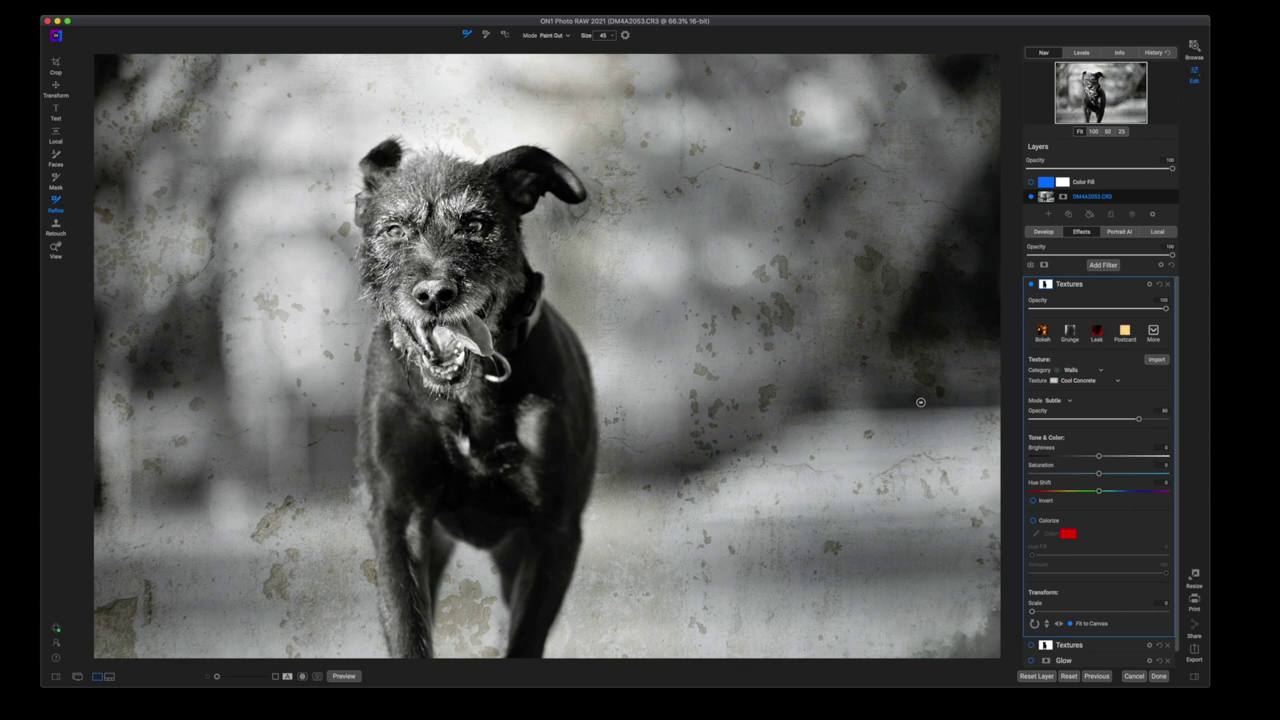
click(1101, 370)
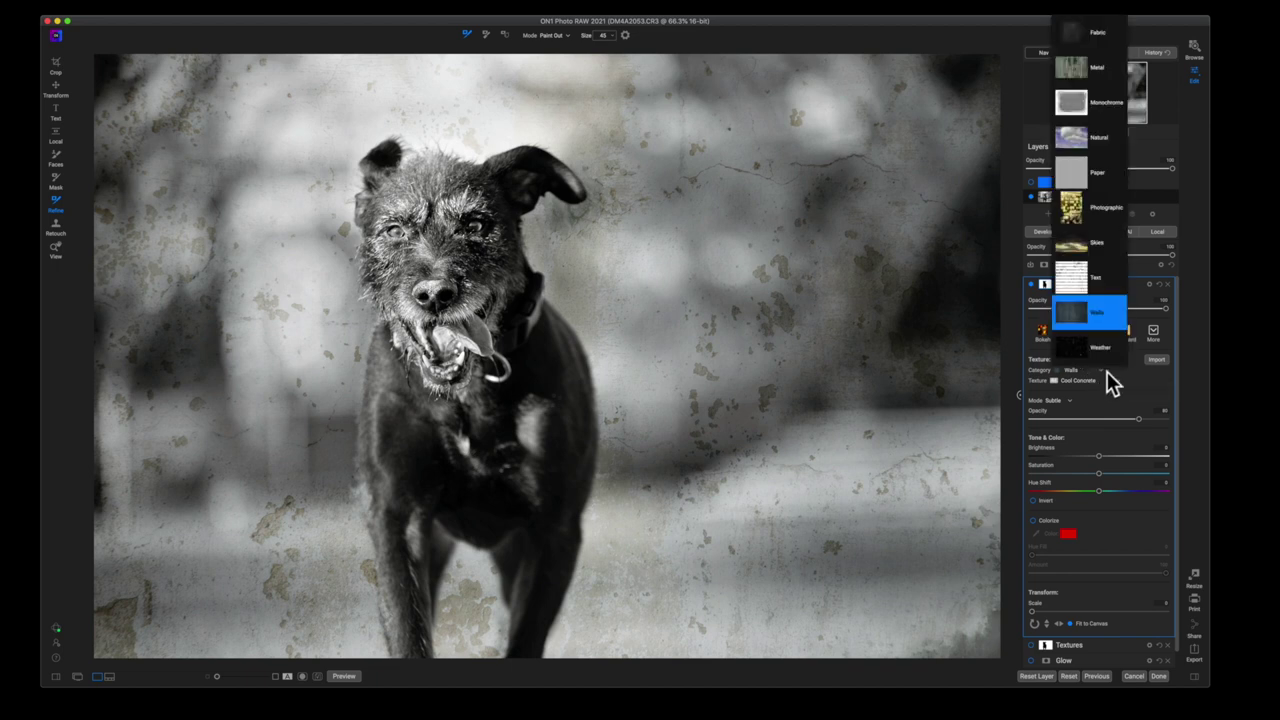
click(1097, 350)
click(1078, 105)
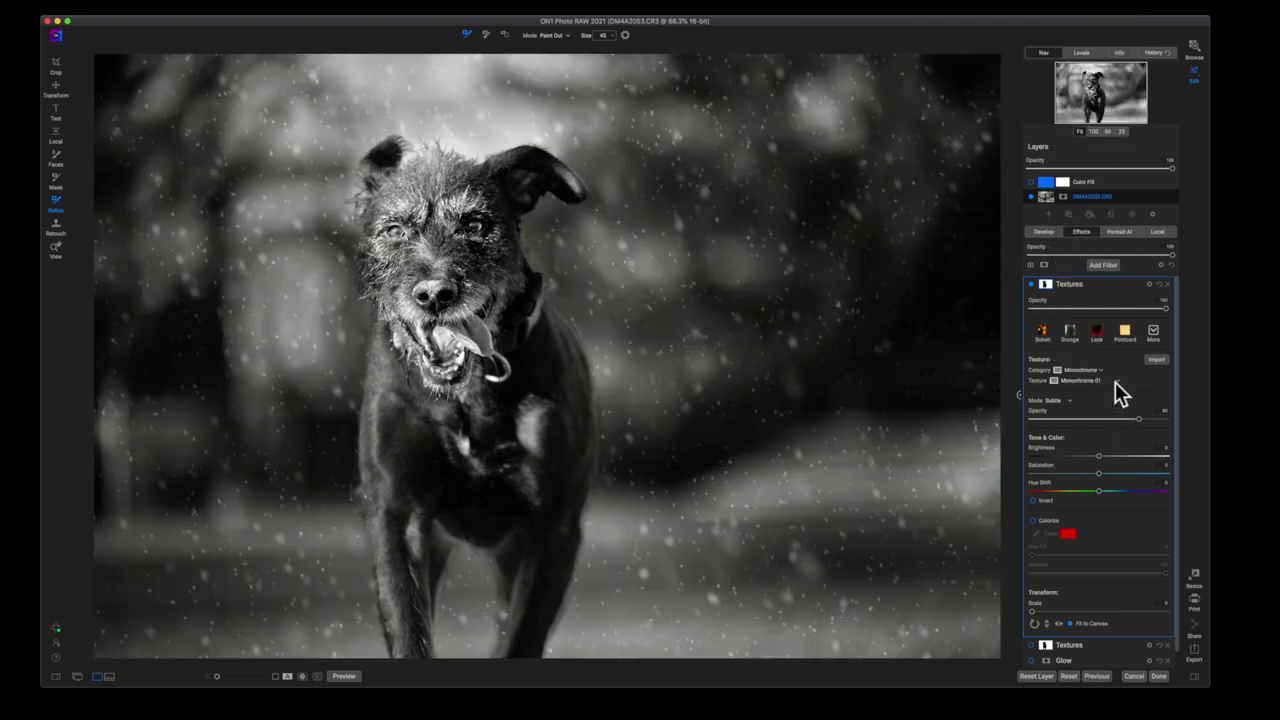
click(1115, 382)
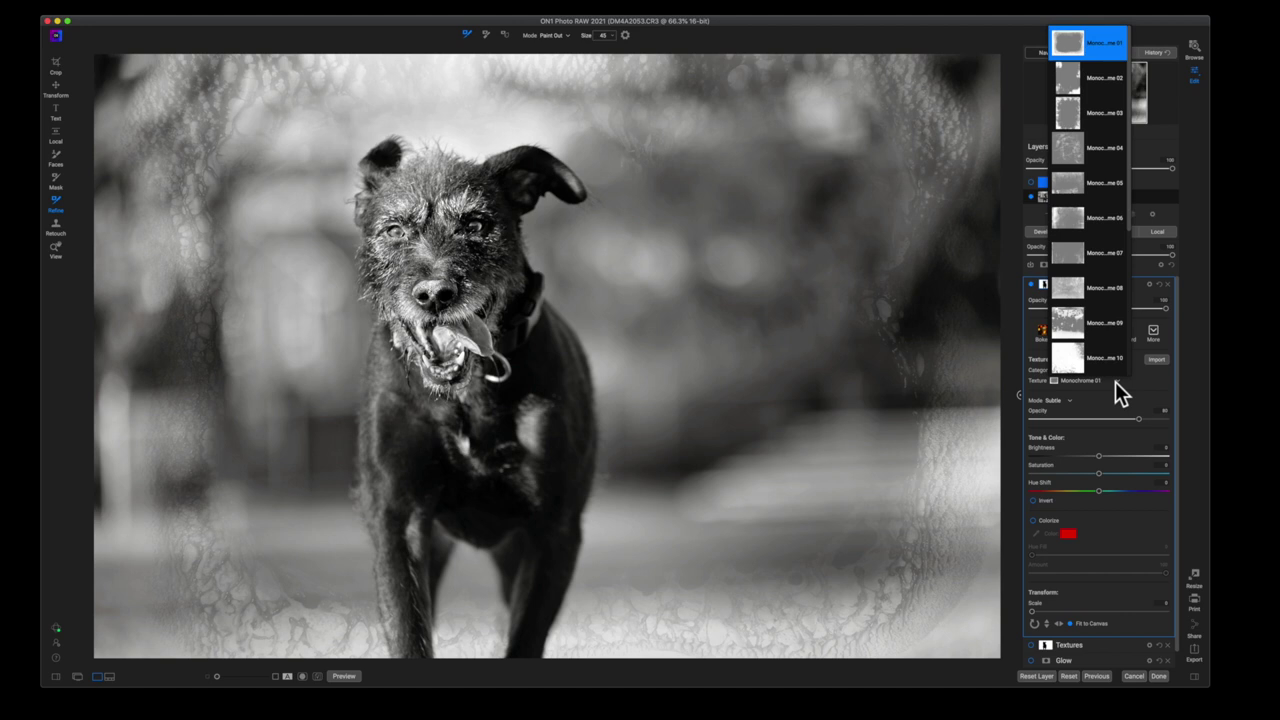
click(1104, 220)
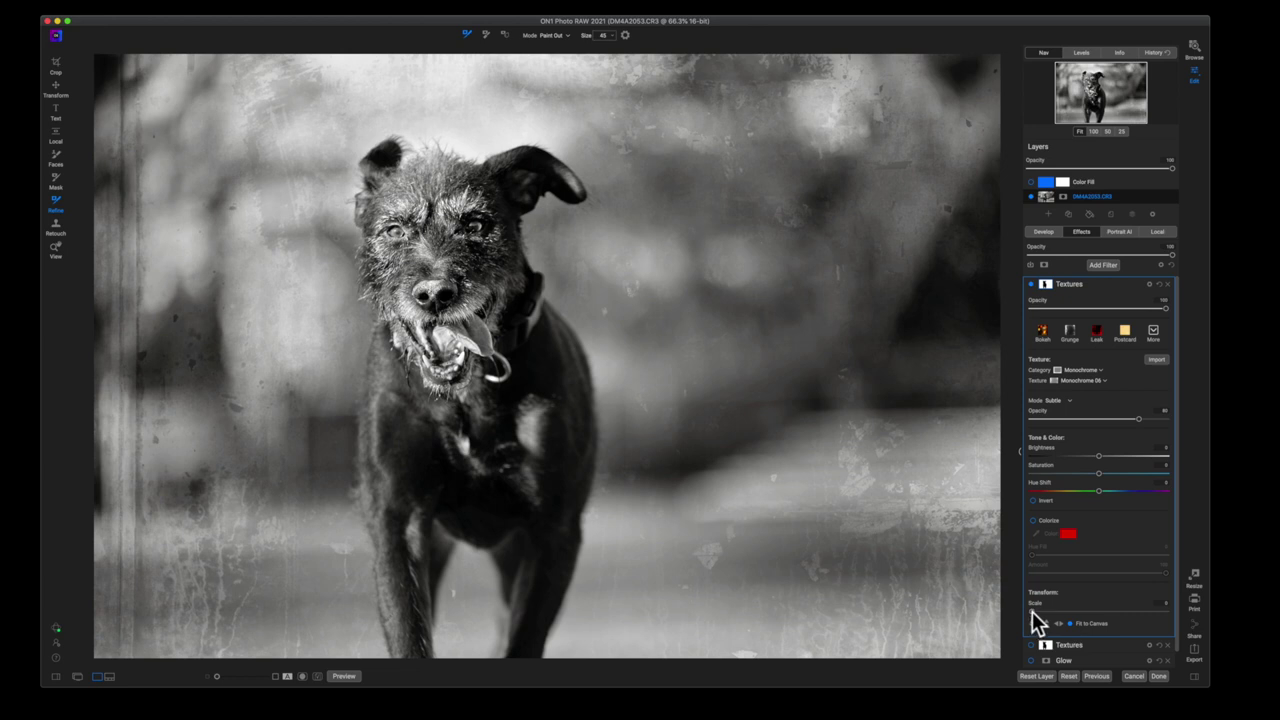
Step: Raise the texture Scale to about 16 and rotate it twice
mouse_move(1033, 612)
mouse_down()
mouse_move(1055, 612)
mouse_move(1024, 615)
mouse_up()
drag(1031, 611, 1049, 612)
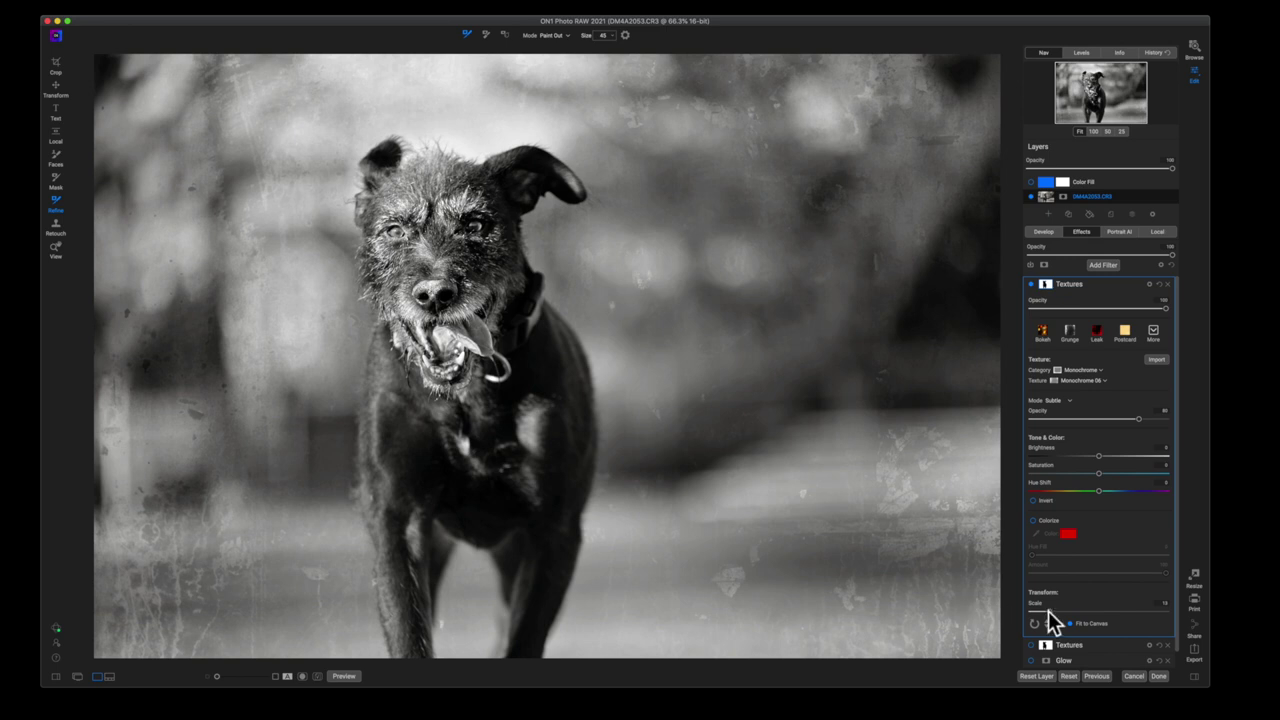
drag(1048, 611, 1055, 612)
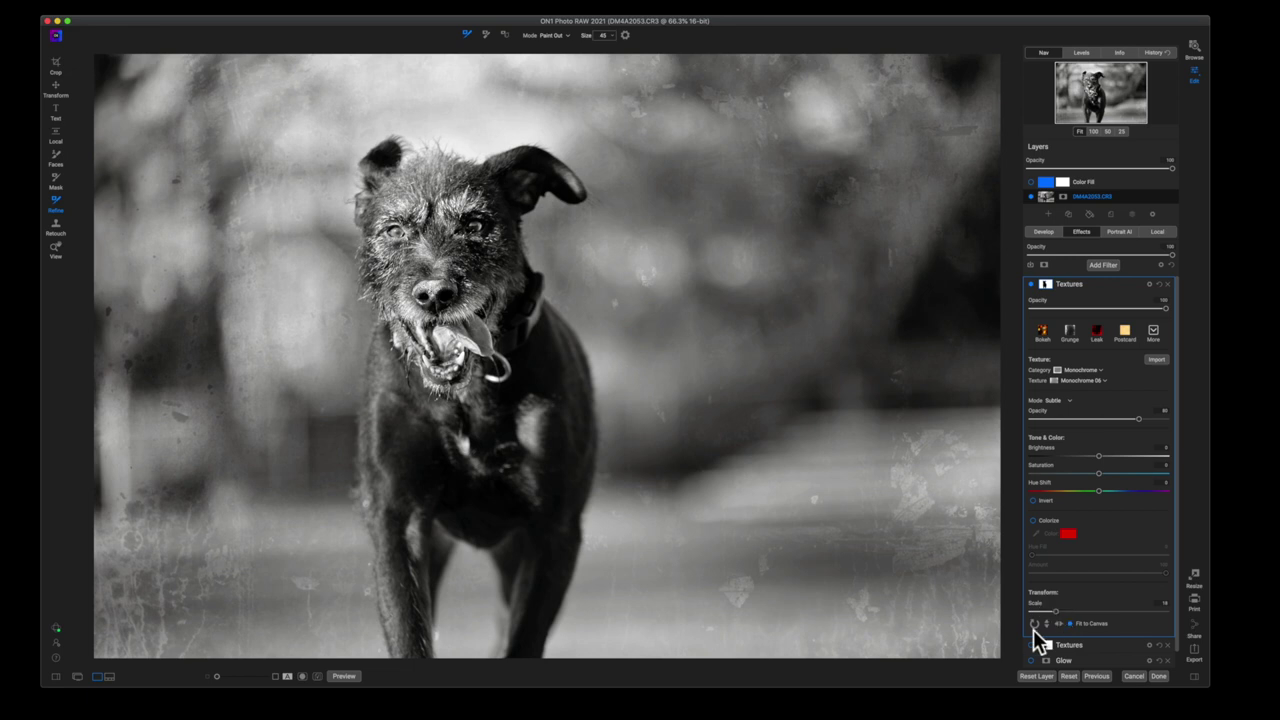
click(1034, 624)
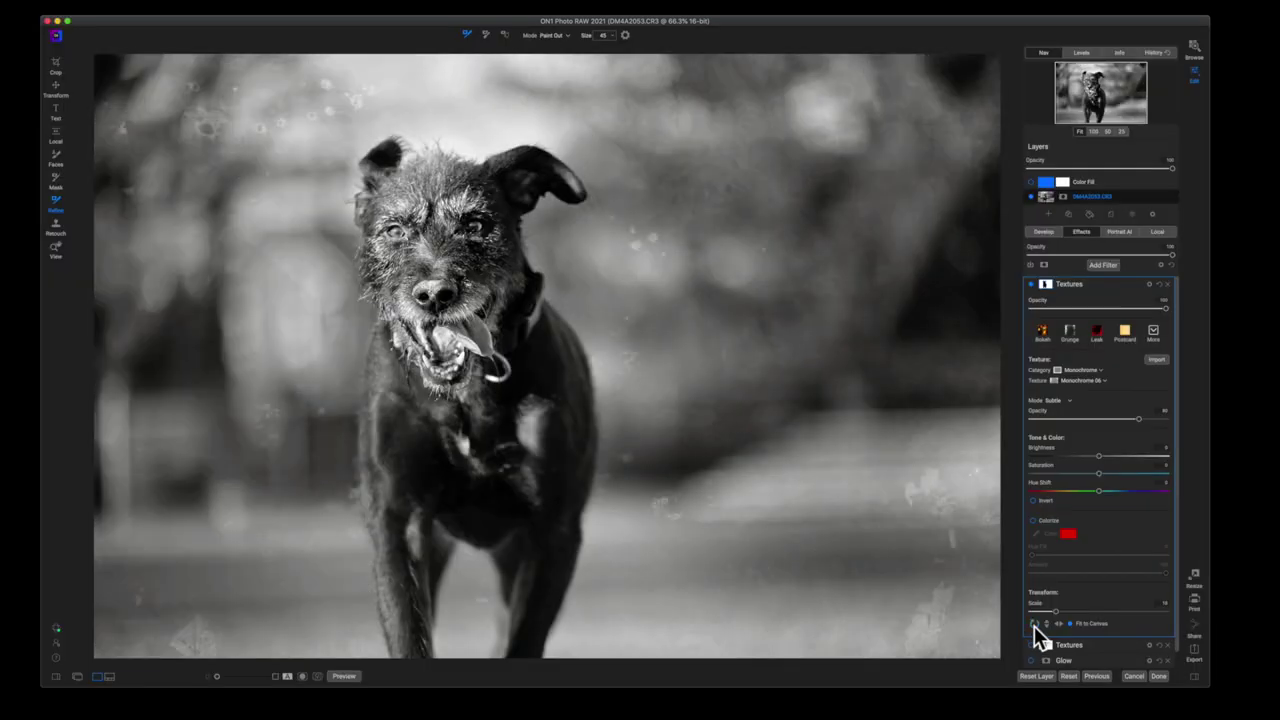
click(1034, 624)
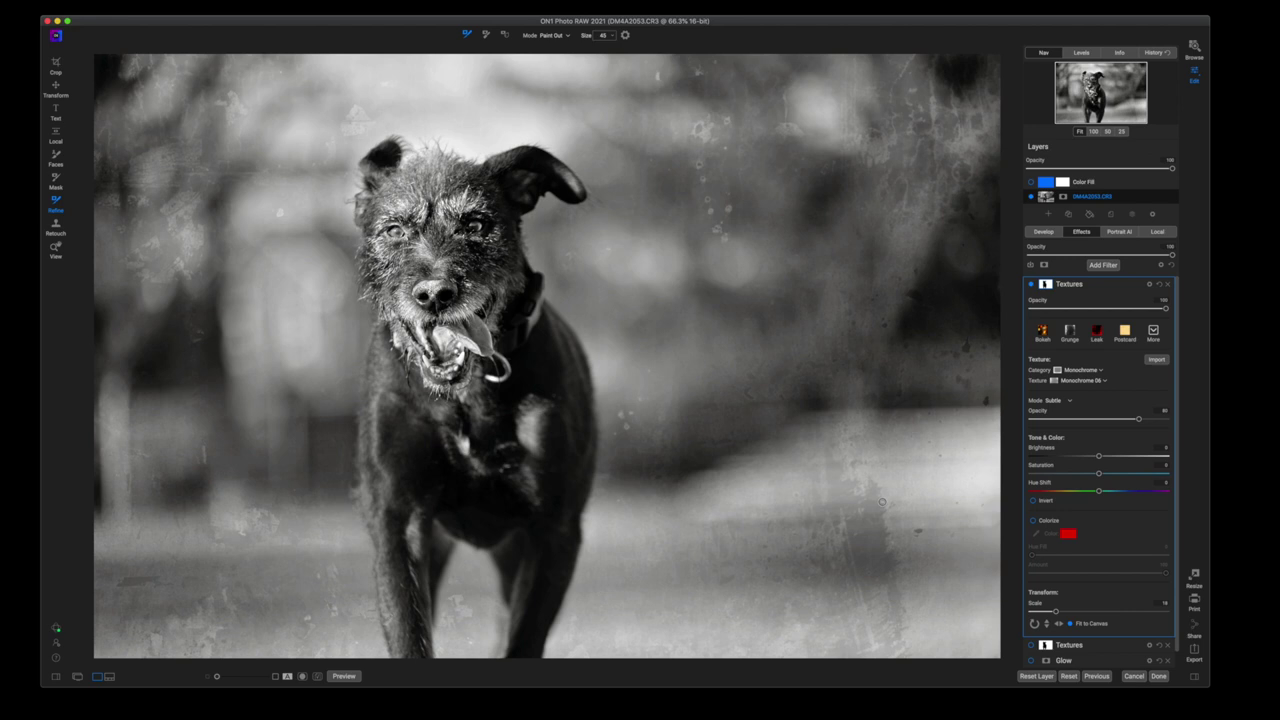
Step: Enable Colorize with red and lower its Amount to 82
click(1033, 521)
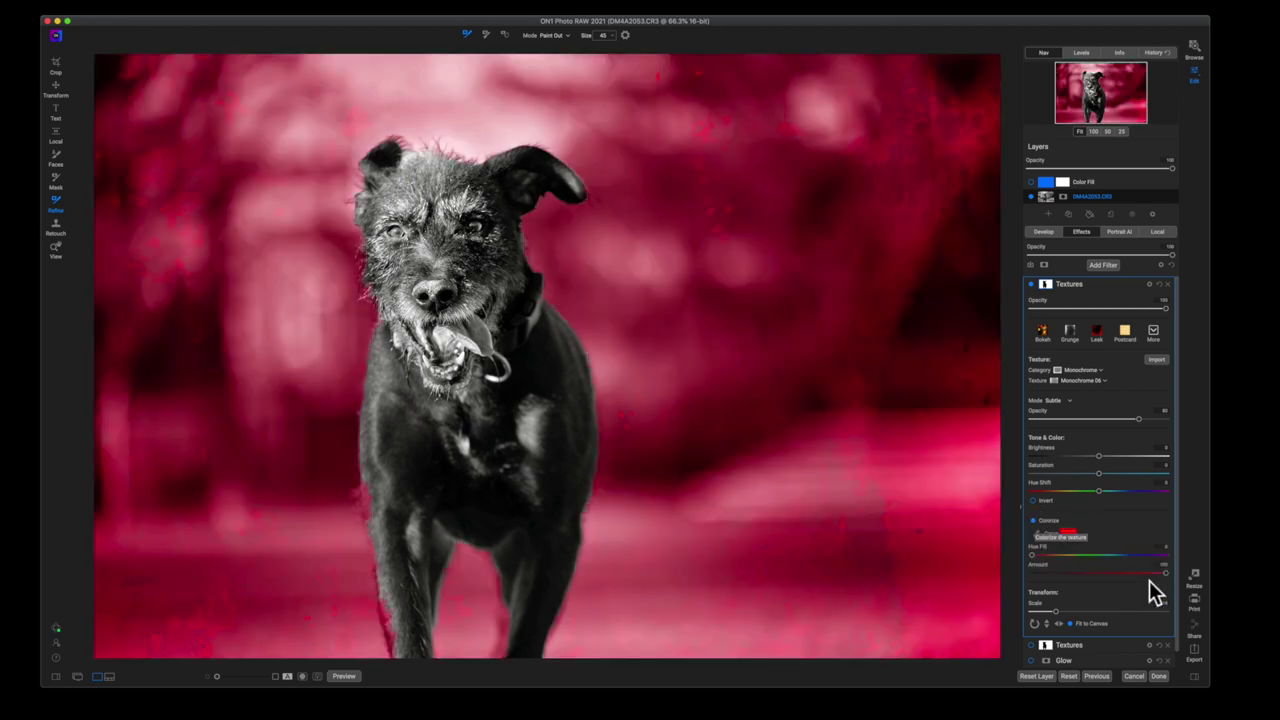
drag(1164, 572, 1141, 573)
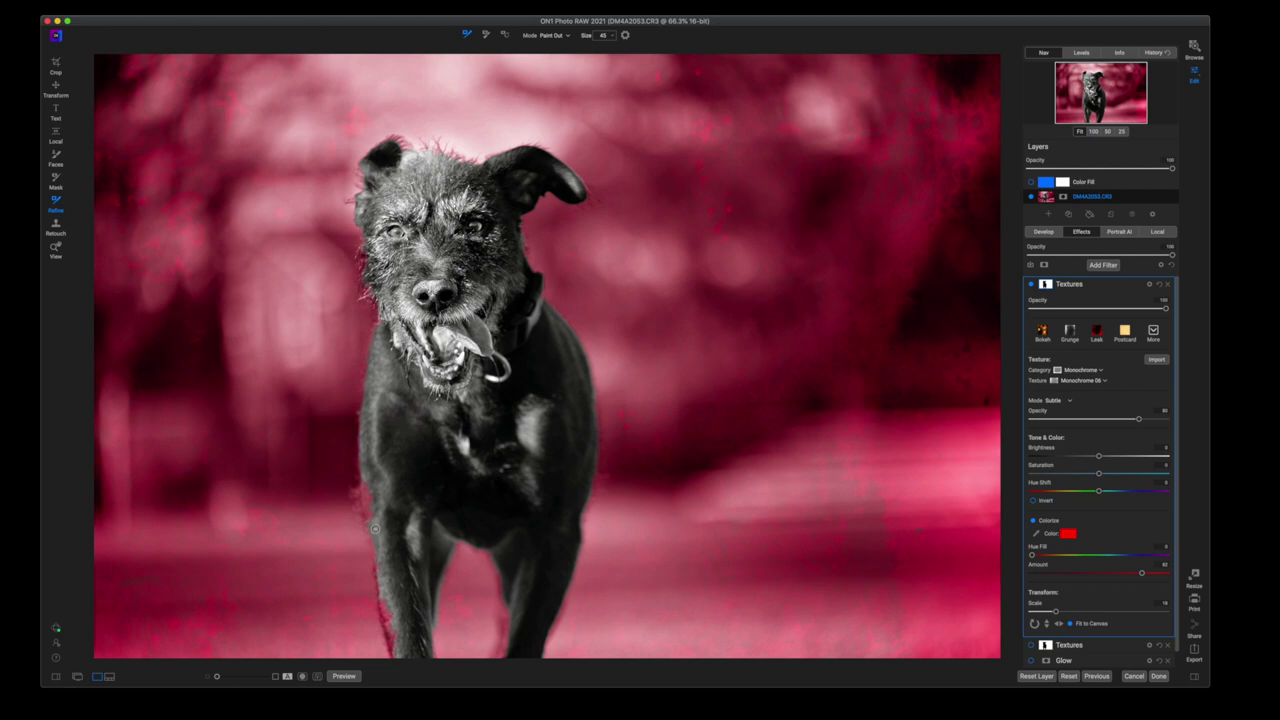
Step: Enlarge the brush and refine the mask edge along the dog's left leg
key(bracketright)
key(bracketright)
key(bracketright)
drag(369, 522, 362, 475)
drag(391, 645, 380, 545)
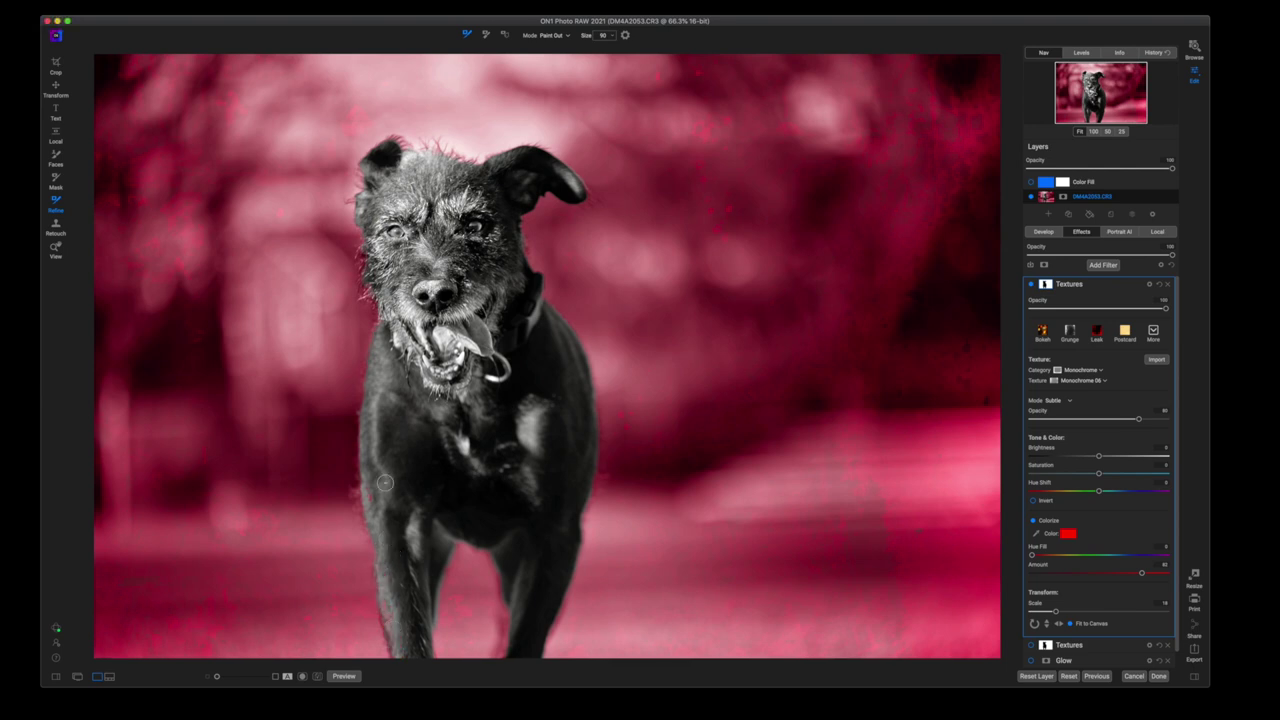
Step: Refine the mask edge around the dog's cheek, across the top of the head, and from eye to ear
drag(374, 314, 361, 240)
mouse_move(393, 142)
mouse_down()
mouse_move(476, 163)
mouse_move(547, 153)
mouse_up()
drag(472, 159, 434, 144)
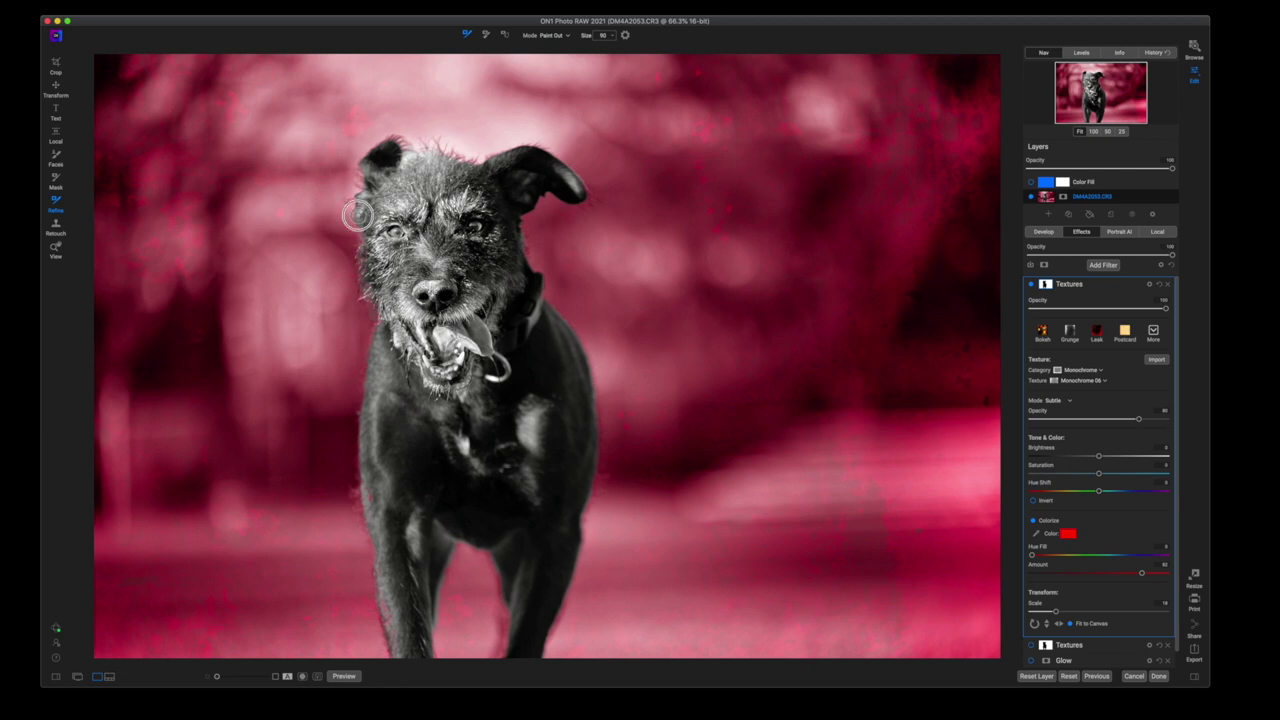
drag(358, 215, 362, 161)
Step: Switch to the Mask brush and set it to Paint Out
click(56, 182)
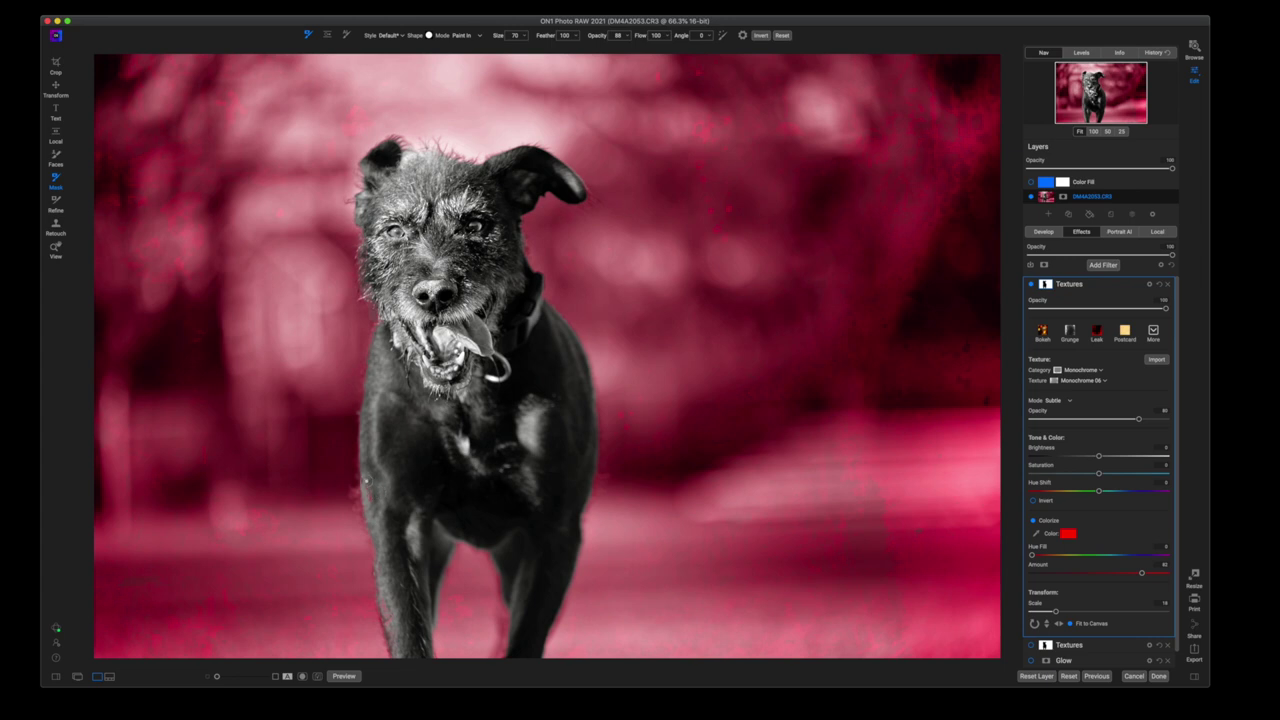
key(x)
Step: Lower the Textures Colorize Amount to about 33, then turn Colorize off
drag(1141, 573, 1060, 578)
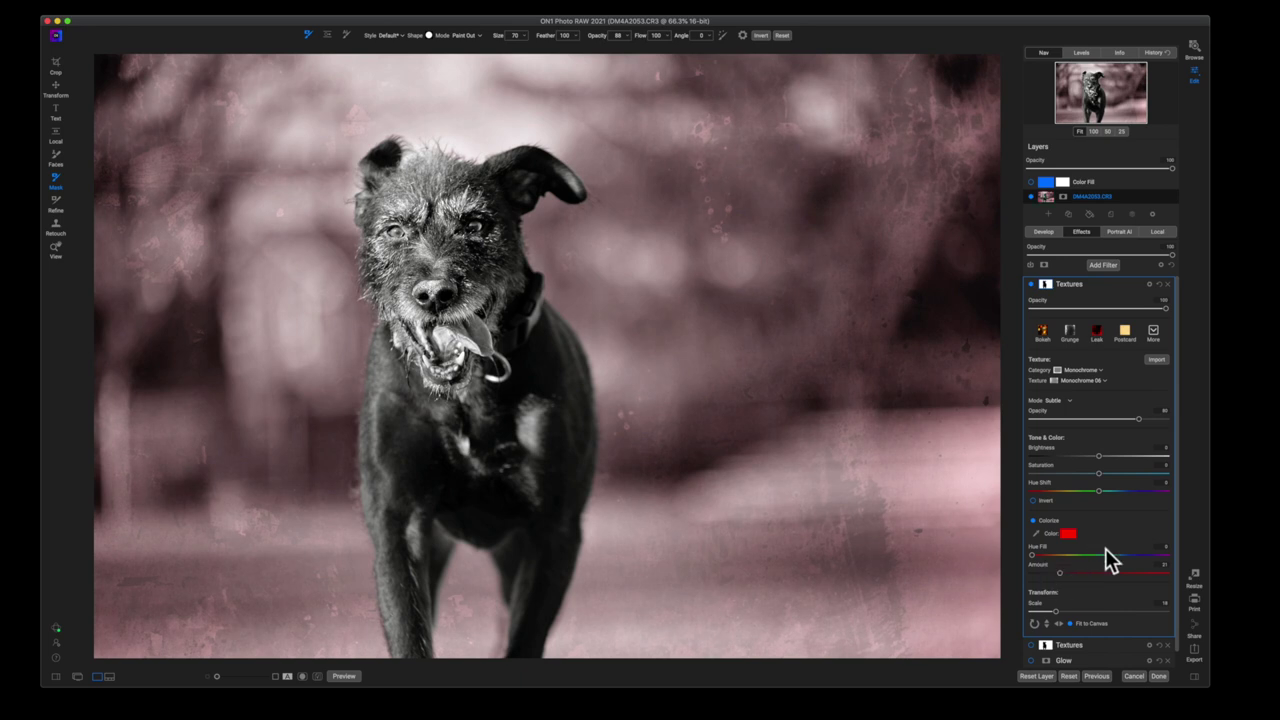
click(1033, 520)
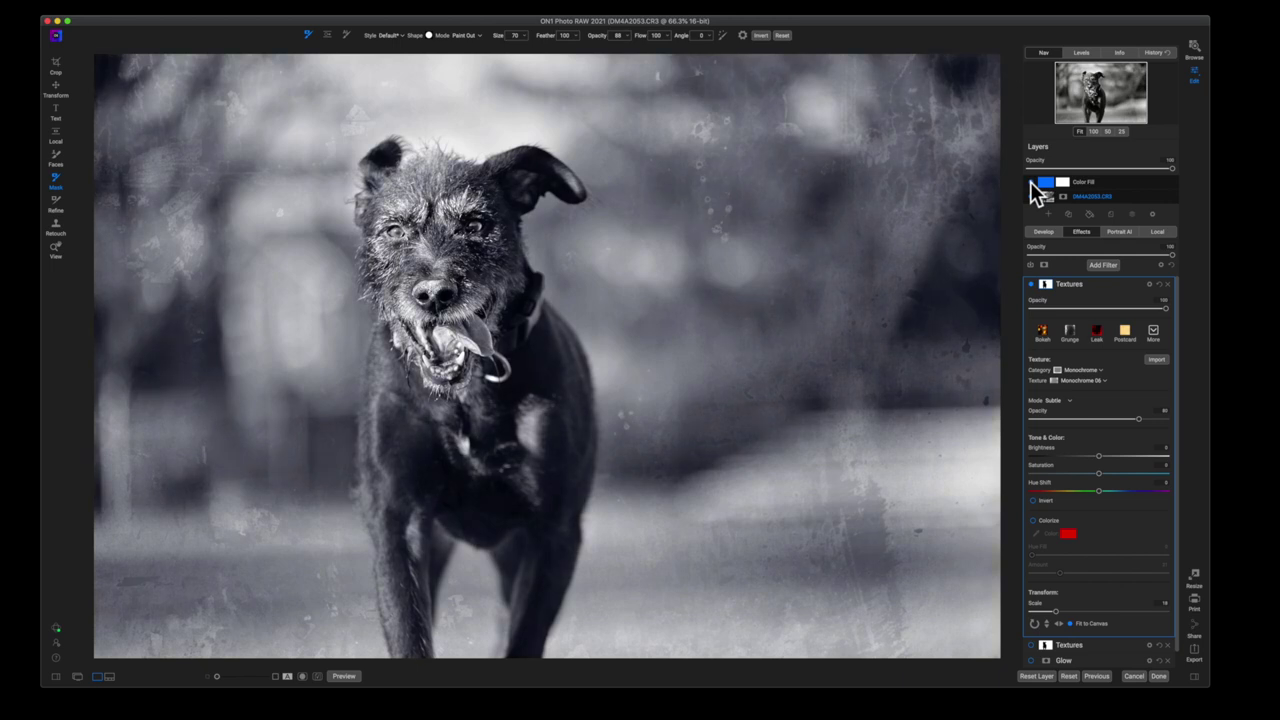
Step: Set the Color Fill layer's blend mode to Overlay and reduce its opacity
click(1091, 216)
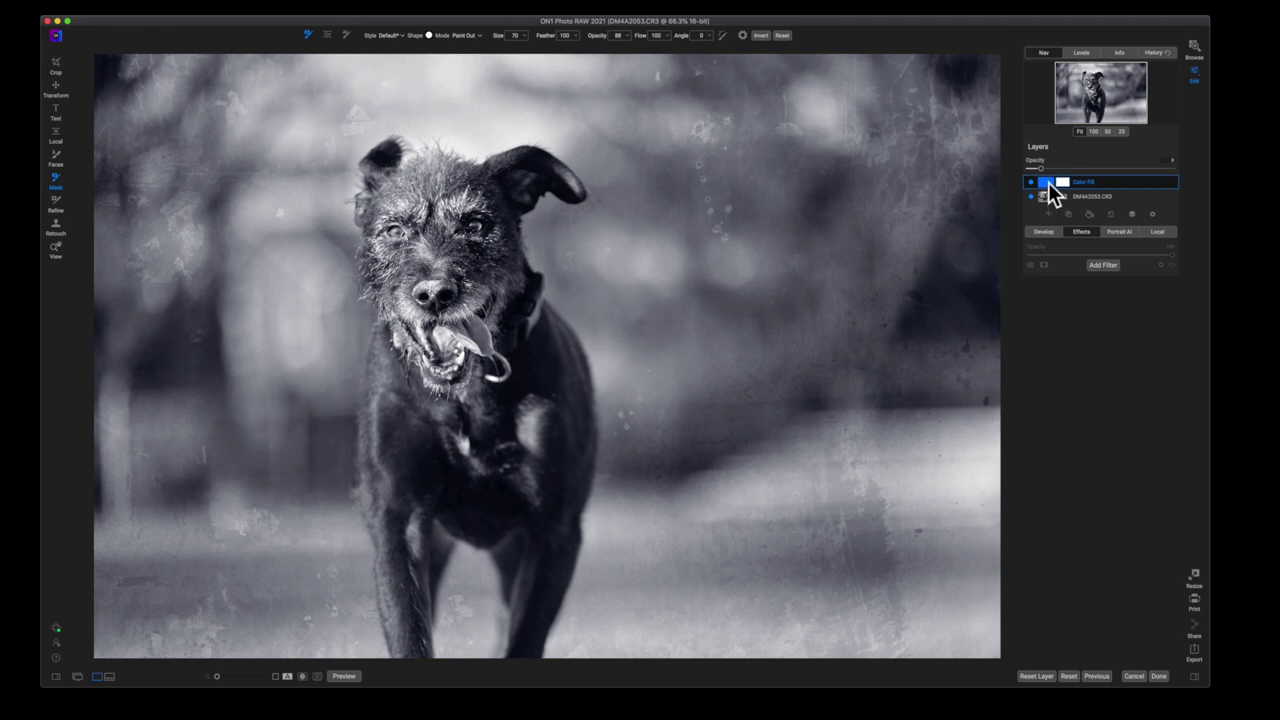
click(1152, 215)
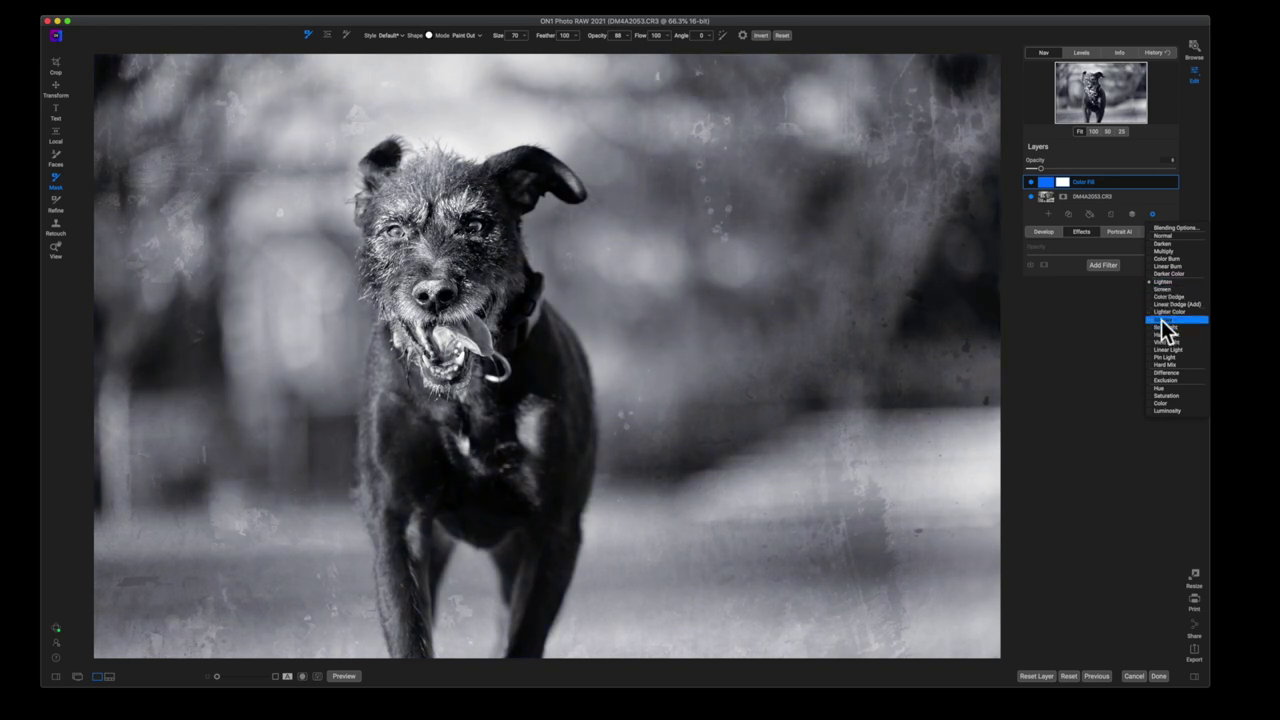
click(1162, 320)
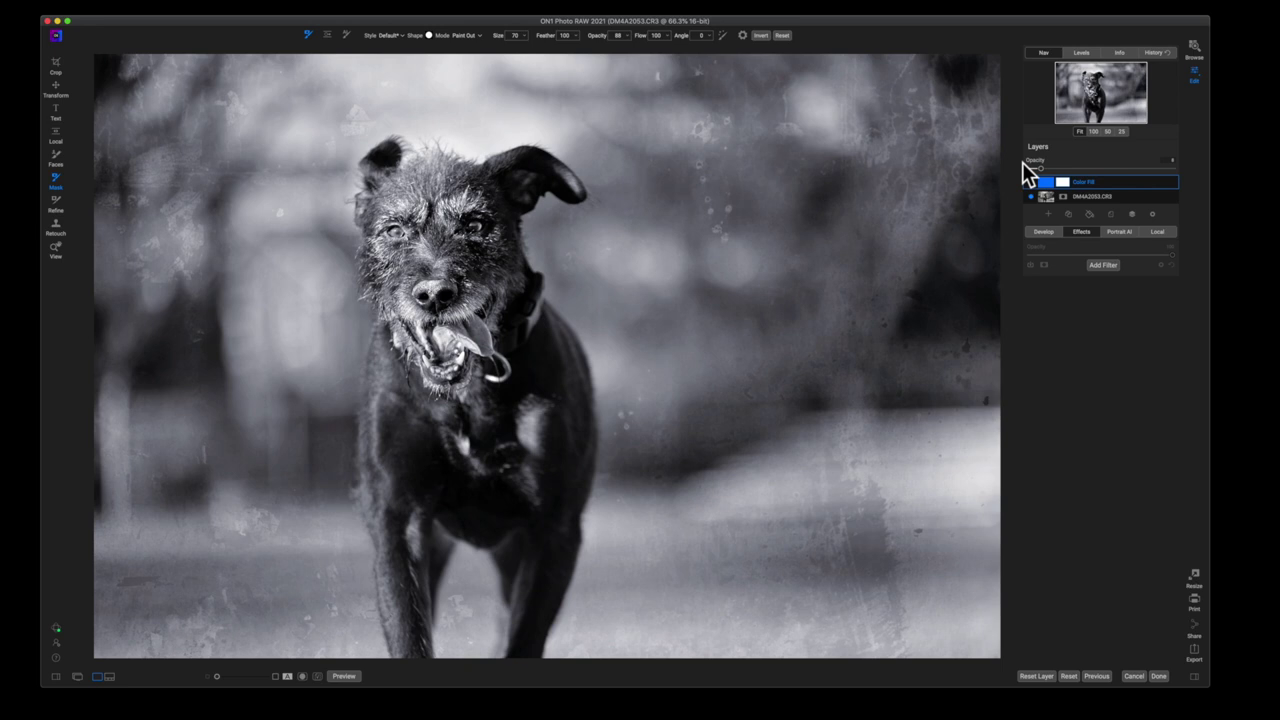
mouse_move(1041, 167)
mouse_down()
mouse_move(1172, 173)
mouse_move(1043, 177)
mouse_move(1054, 176)
mouse_up()
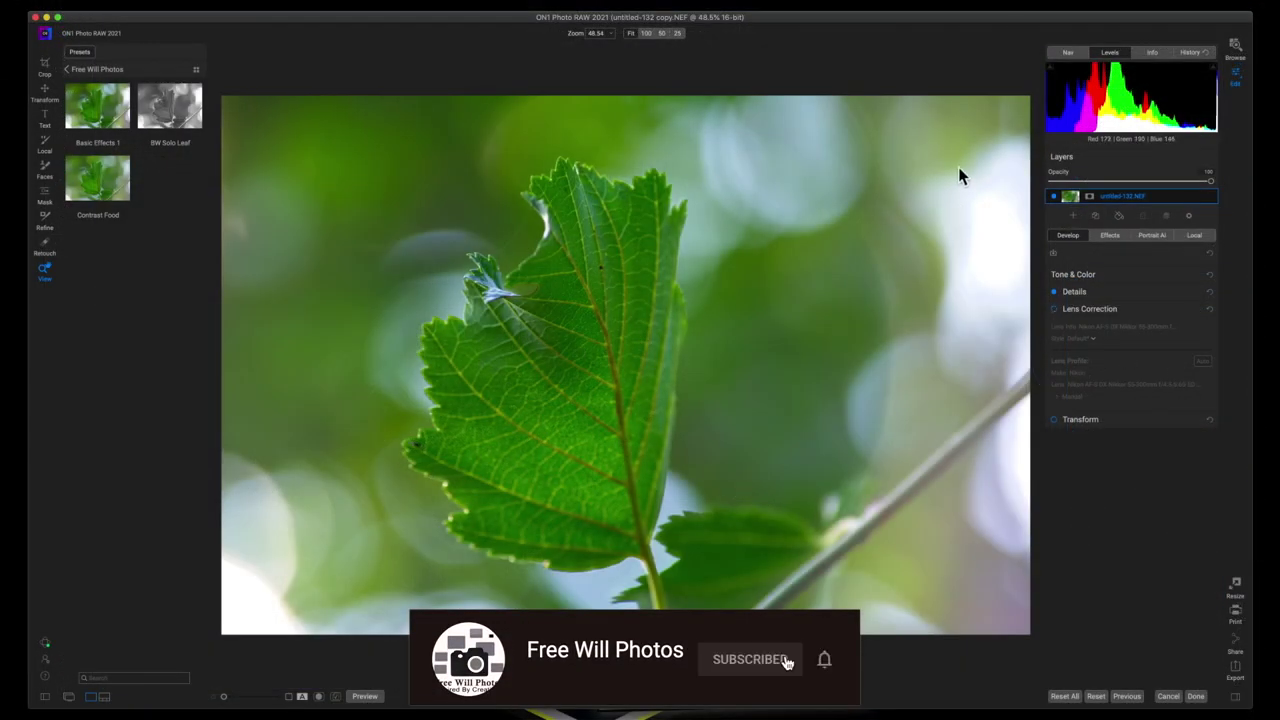
Step: Enable Lens Correction on the leaf photo, darkening greens and lightening yellows in the Black & White conversion
click(1054, 309)
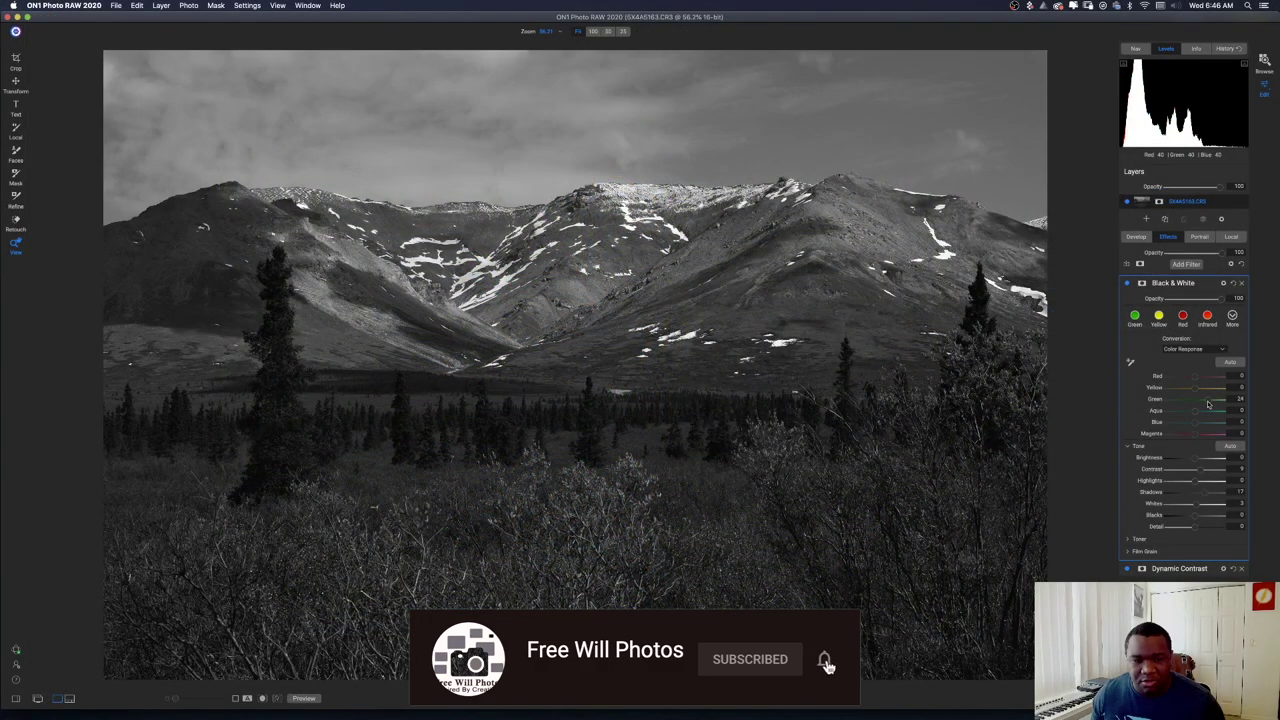
drag(1208, 404, 1202, 394)
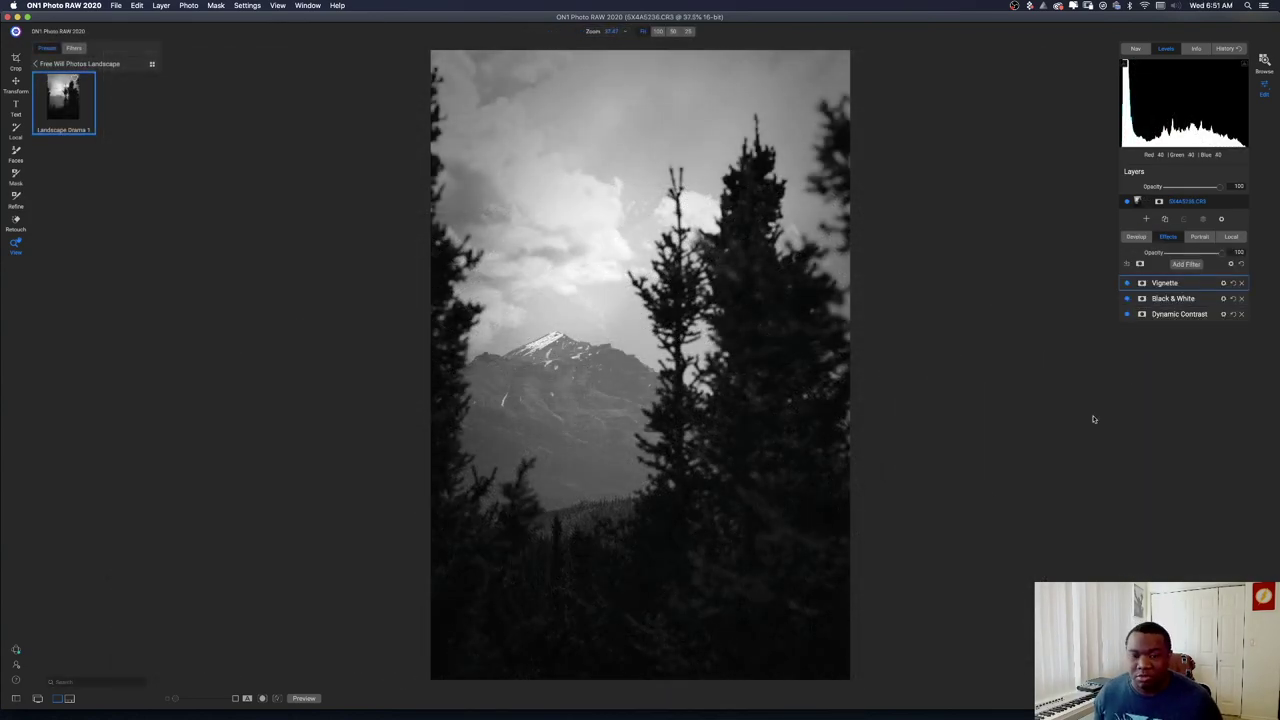
click(1165, 283)
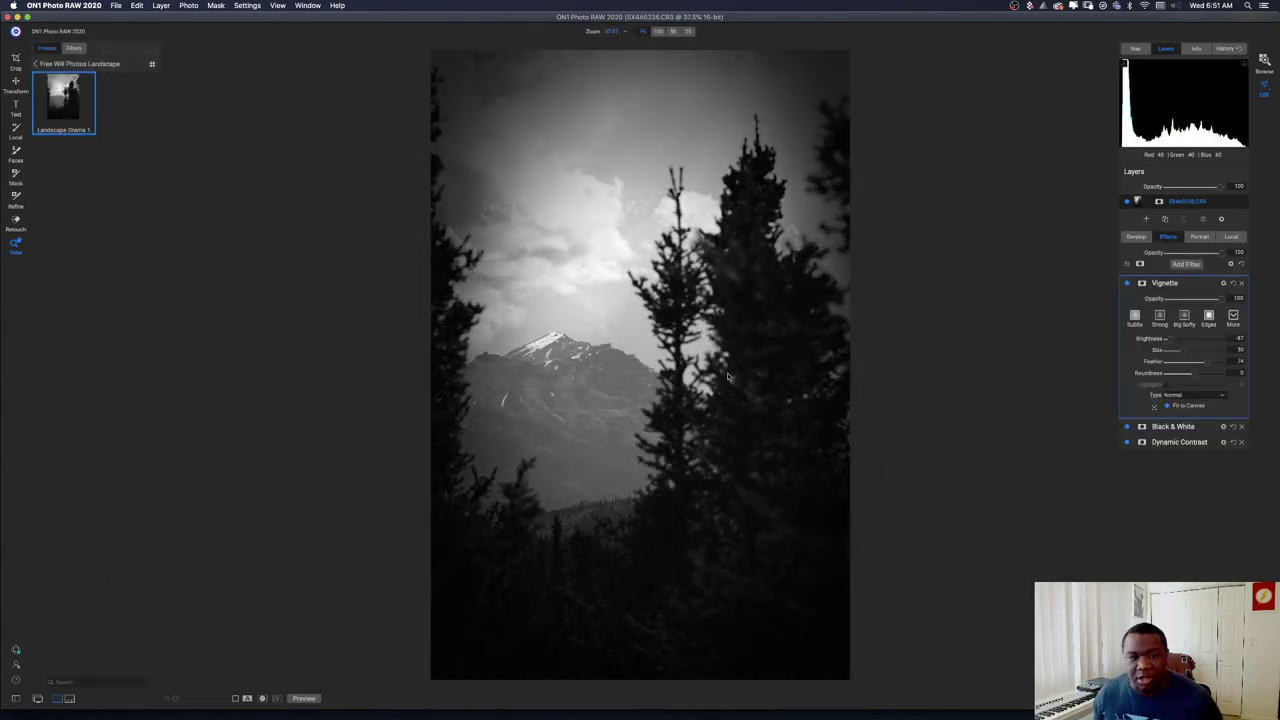
Step: Centre and tighten the vignette on the mountain, then narrow the cupcake's elliptical mask and shift it down
click(548, 377)
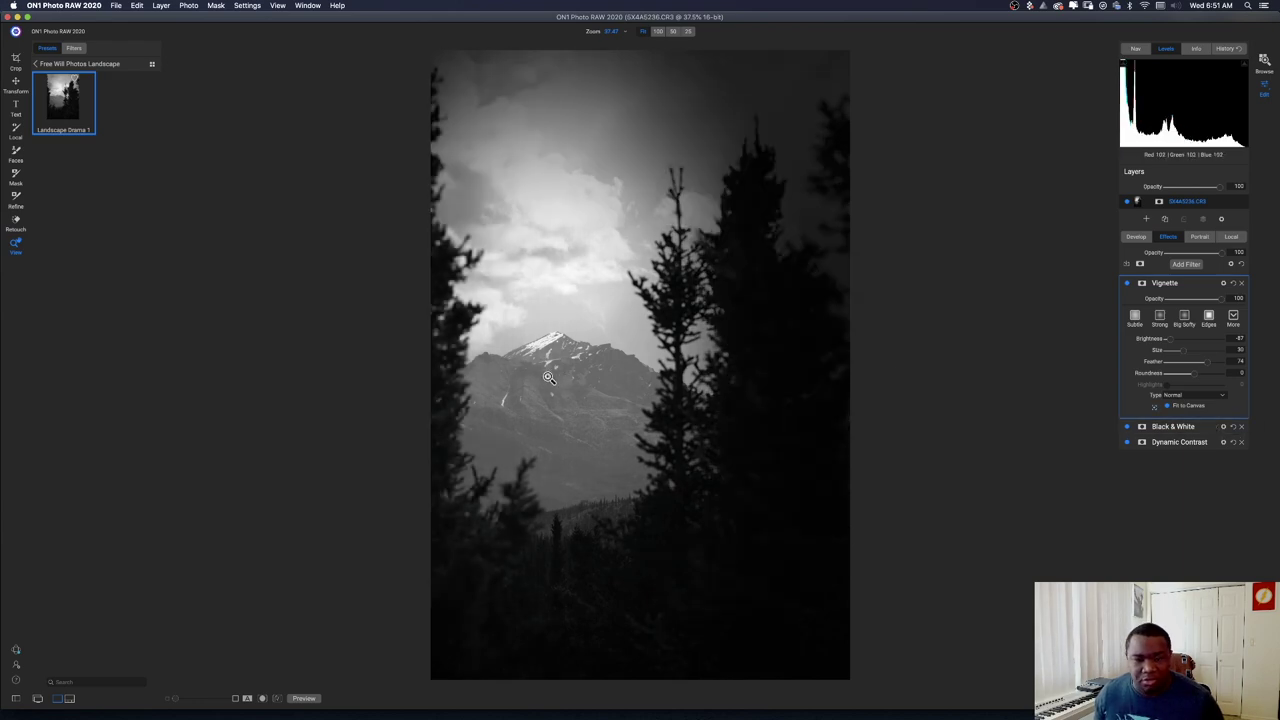
drag(1184, 350, 1172, 349)
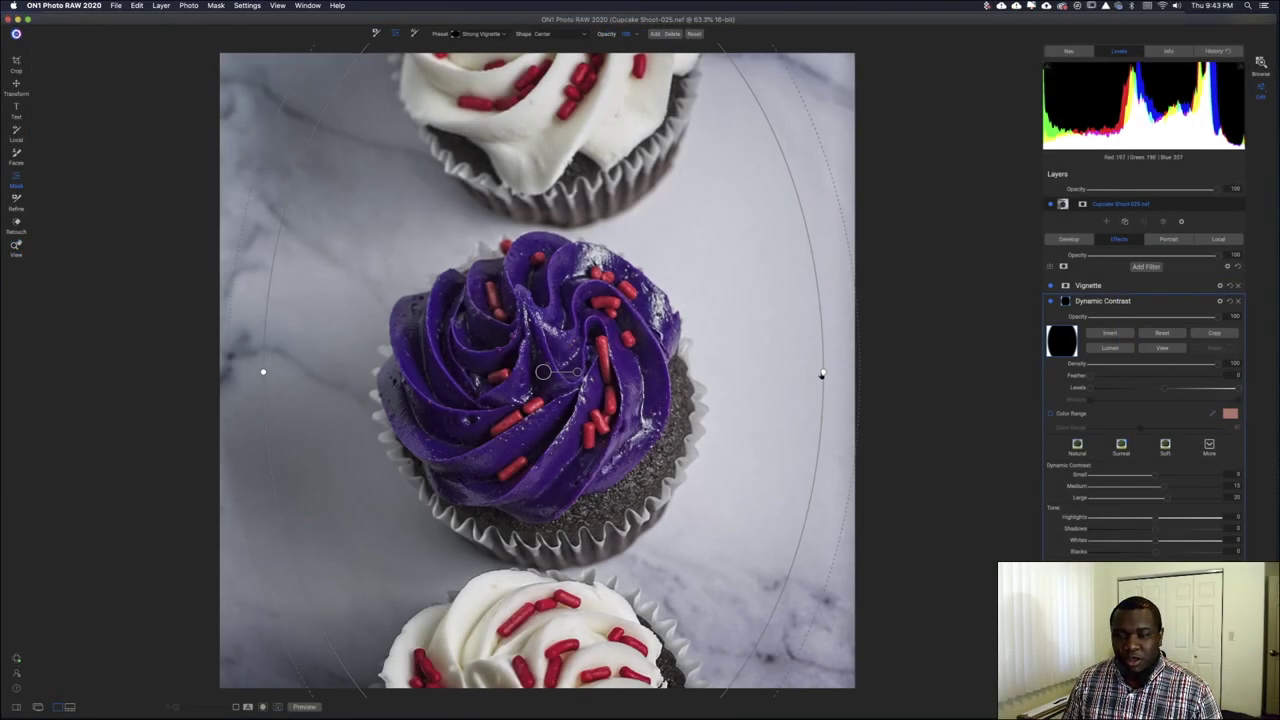
drag(823, 371, 697, 378)
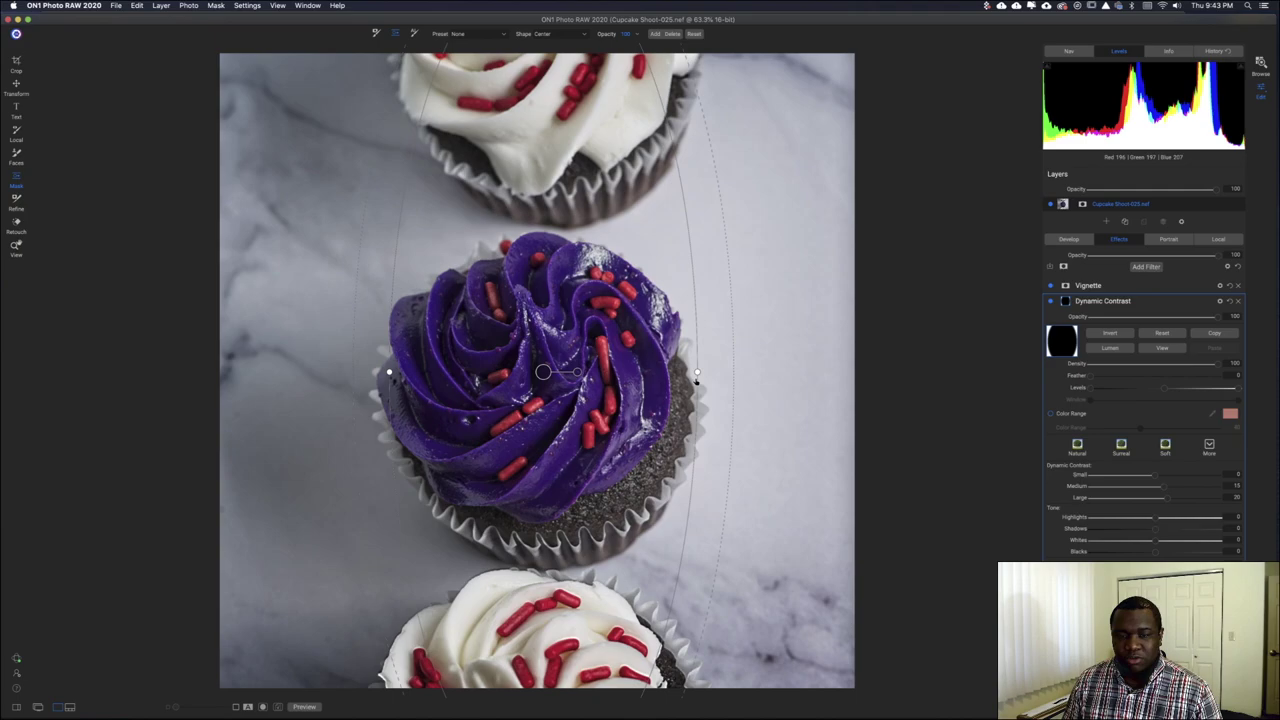
drag(542, 372, 551, 470)
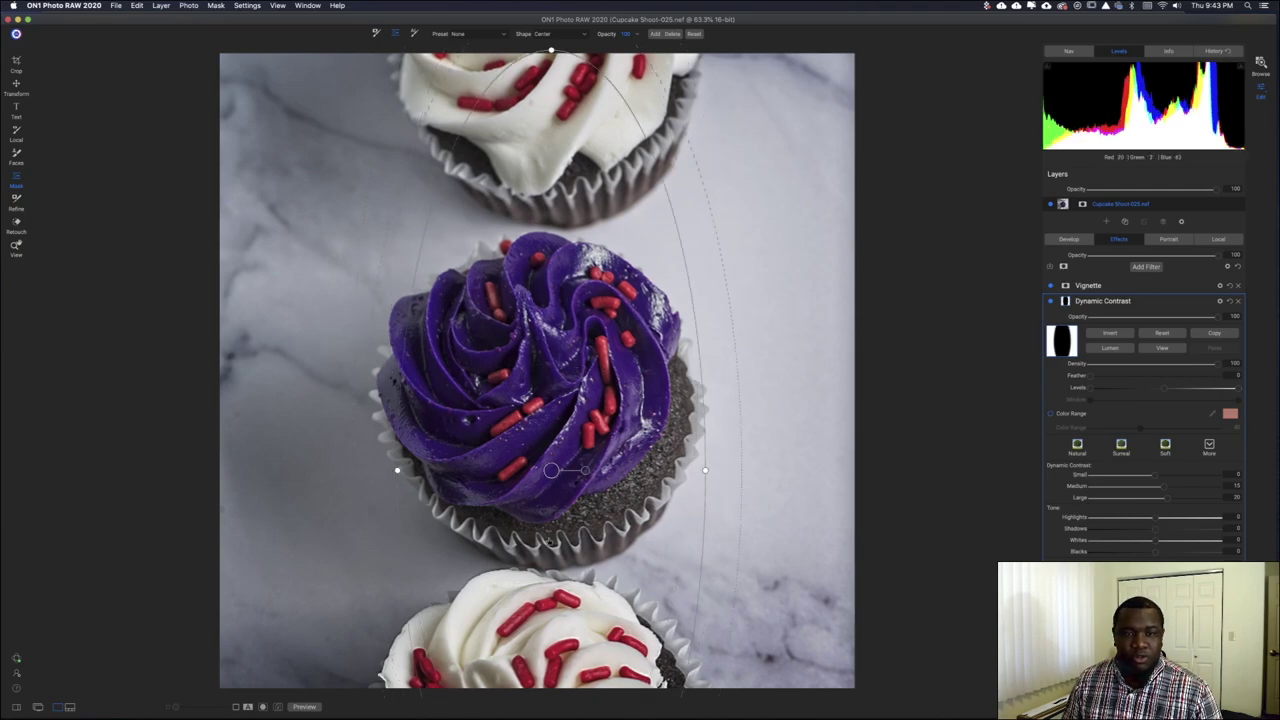